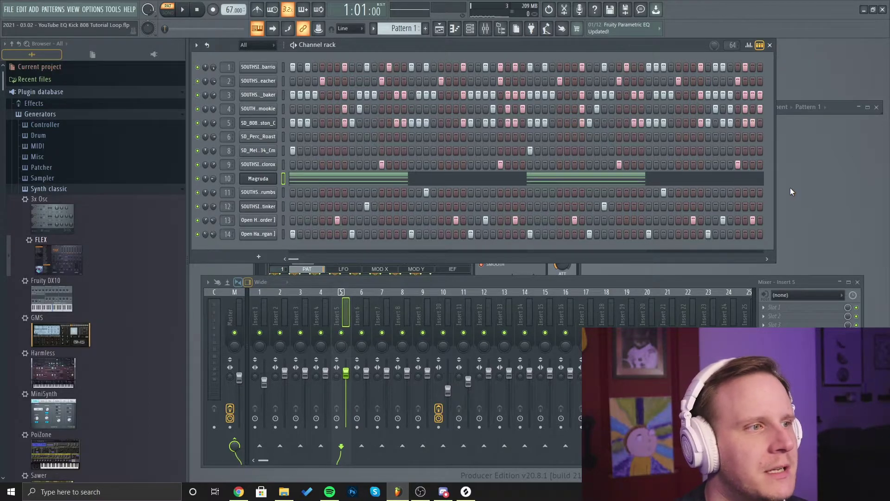
Look over the Magruda channel's FLEX instrument and play the full pattern through
{"action": "left_click", "coordinate": [262, 180]}
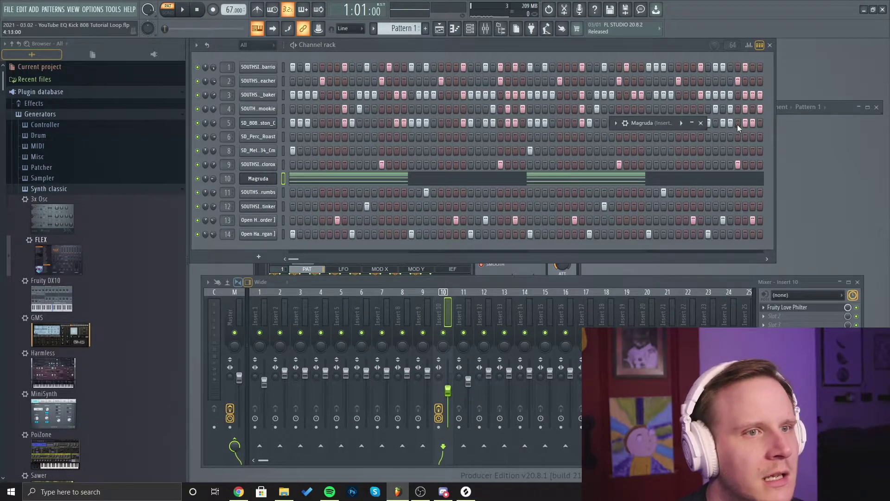
{"action": "left_click", "coordinate": [692, 123]}
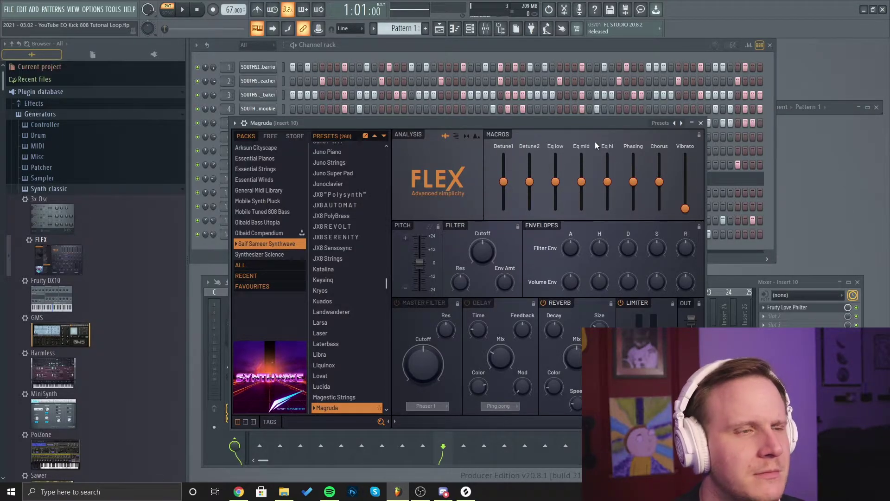
{"action": "left_click", "coordinate": [692, 123]}
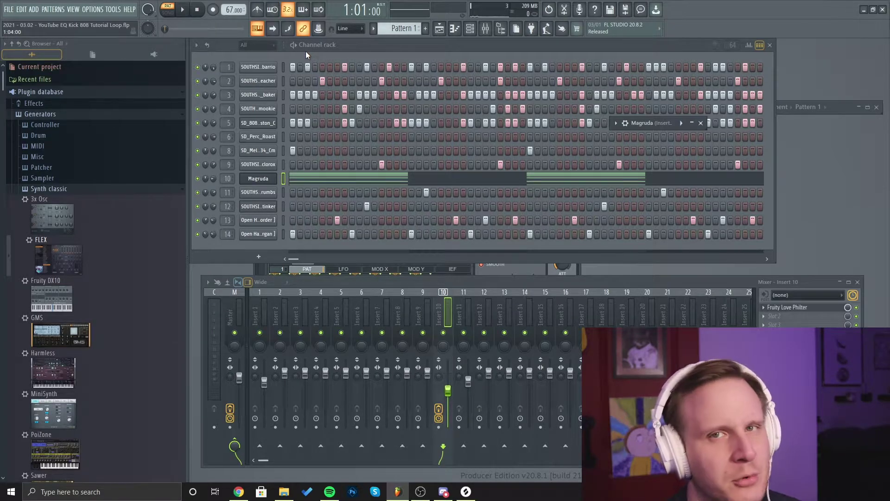
{"action": "key", "text": "space"}
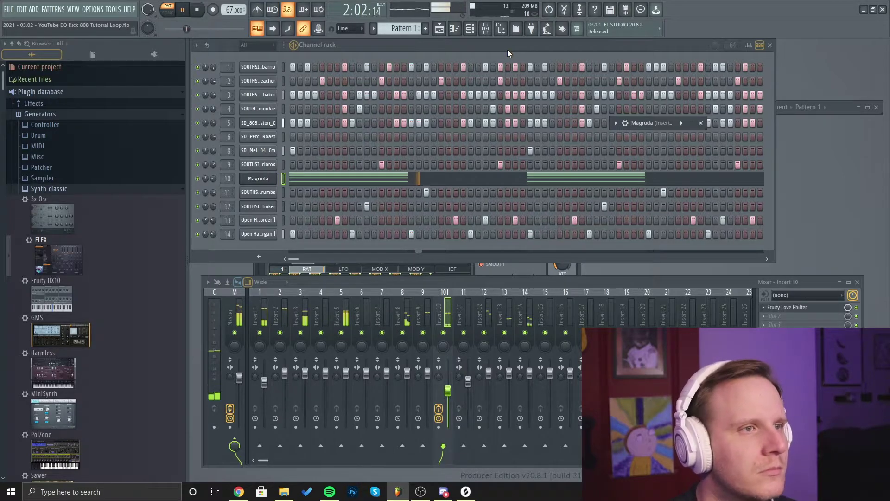
{"action": "key", "text": "space"}
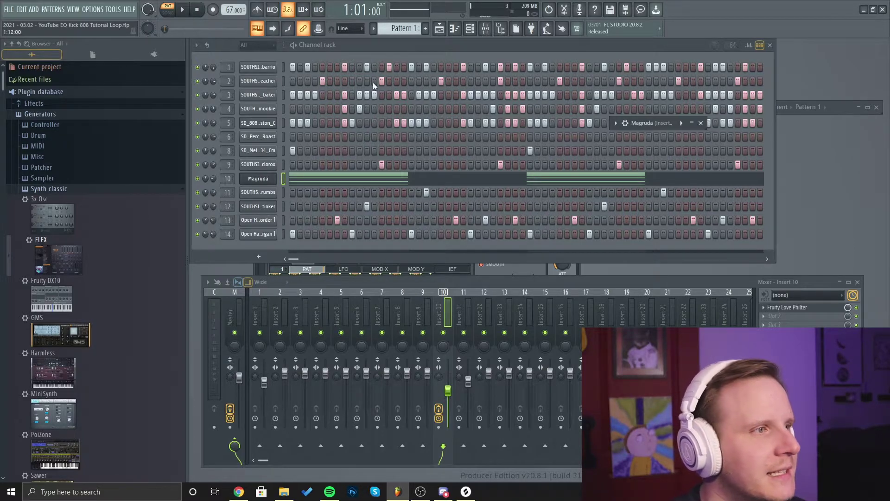
Solo channel 1 with the 808 on channel 5 to audition them together, and listen to channel 1 alone
{"action": "right_click", "coordinate": [204, 65]}
{"action": "left_click", "coordinate": [229, 74]}
{"action": "right_click", "coordinate": [198, 123]}
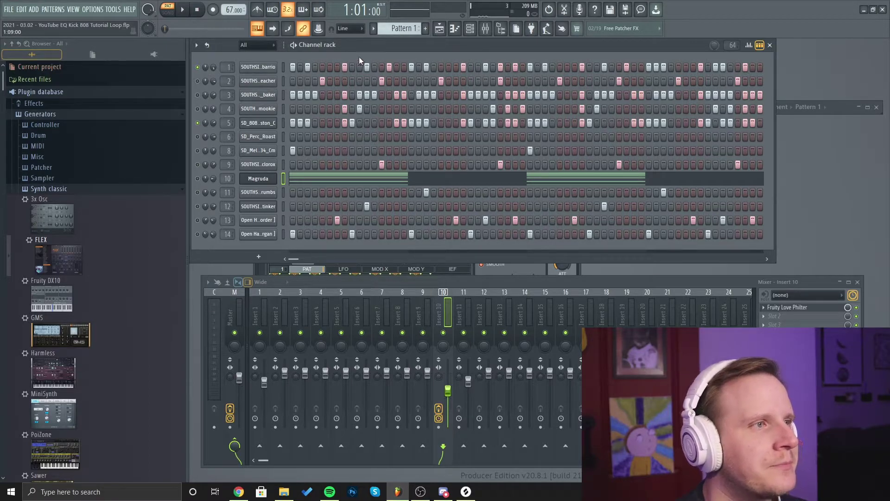
{"action": "key", "text": "space"}
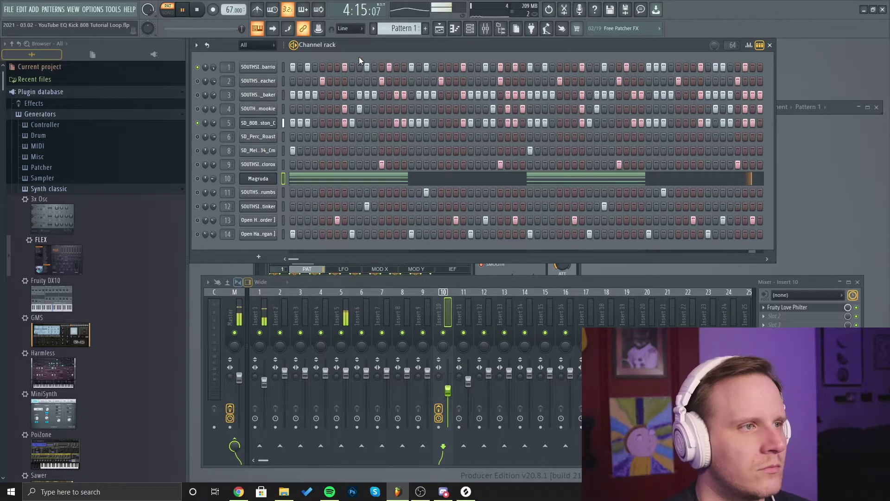
{"action": "key", "text": "space"}
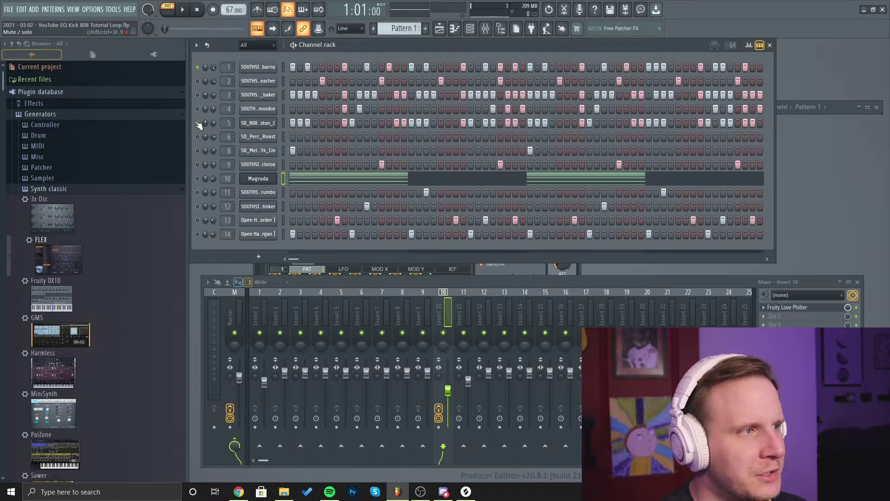
{"action": "key", "text": "space"}
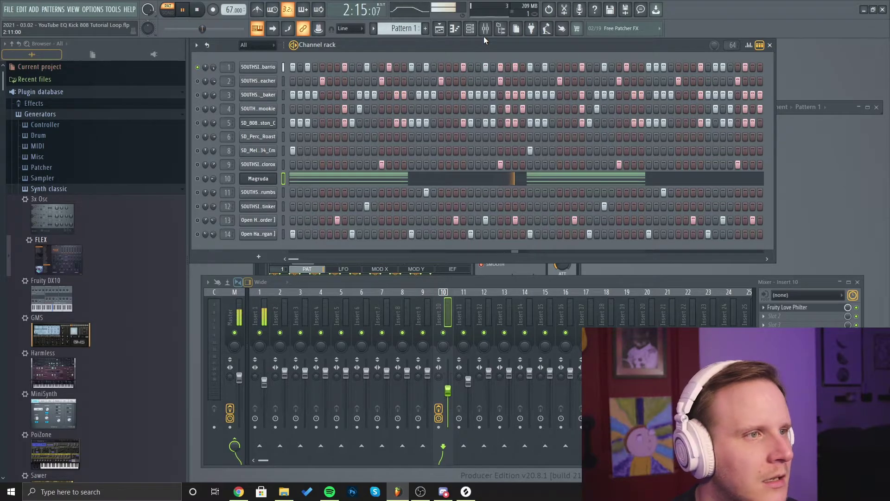
{"action": "key", "text": "space"}
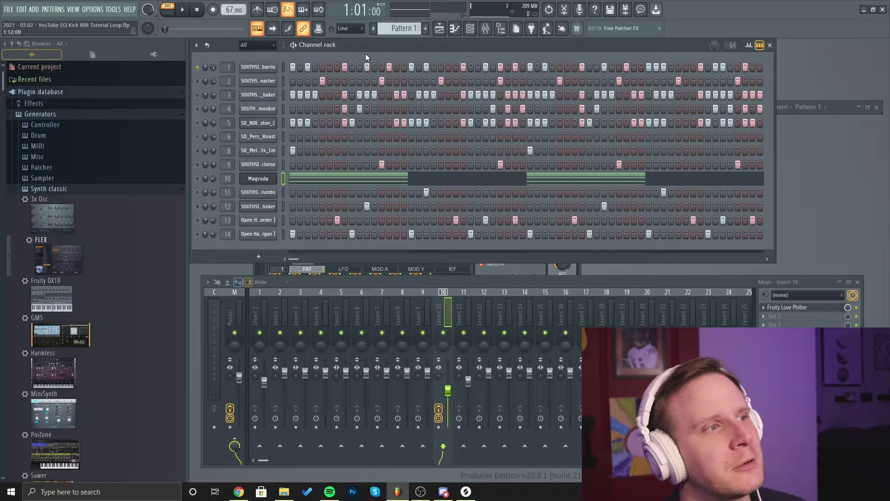
Unmute all channels and play the full pattern again
{"action": "right_click", "coordinate": [203, 67]}
{"action": "left_click", "coordinate": [225, 70]}
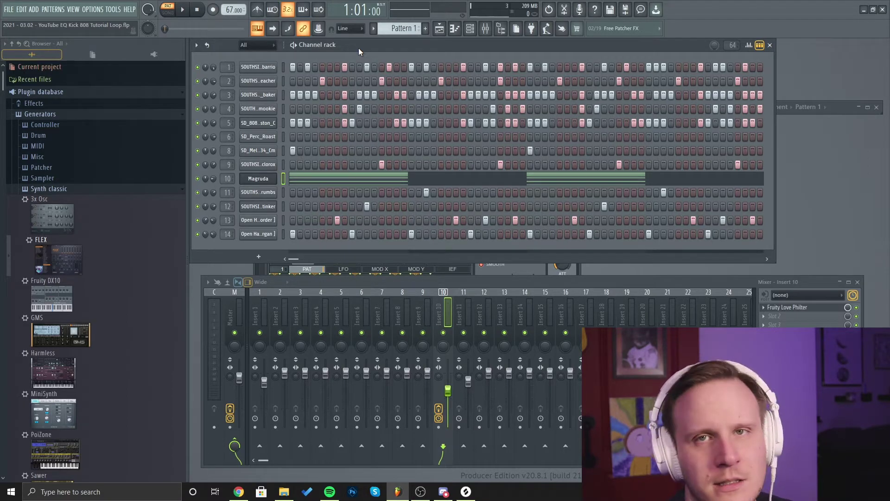
{"action": "key", "text": "space"}
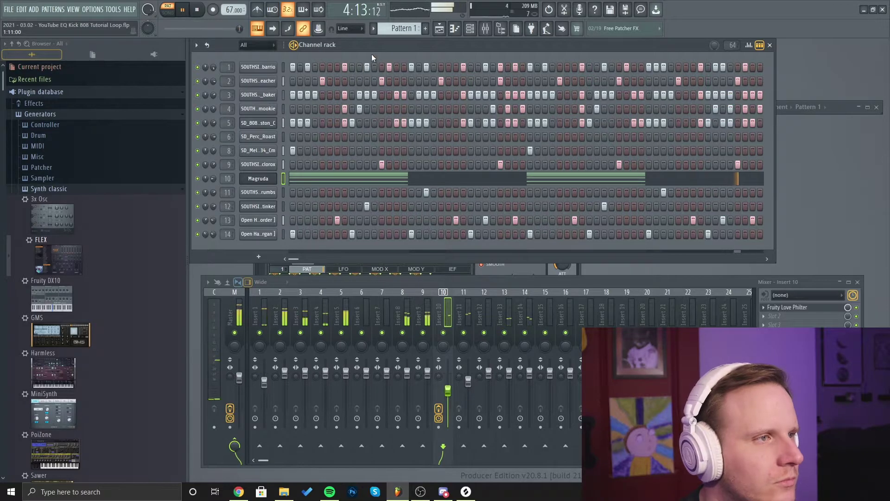
{"action": "left_click", "coordinate": [198, 10]}
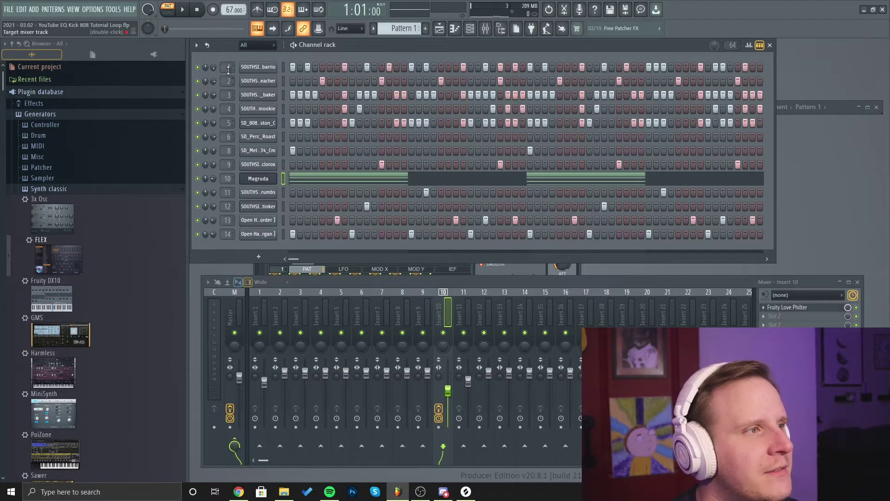
Load Fruity Parametric EQ 2 into the first effect slot of mixer Insert 1
{"action": "left_click", "coordinate": [261, 292]}
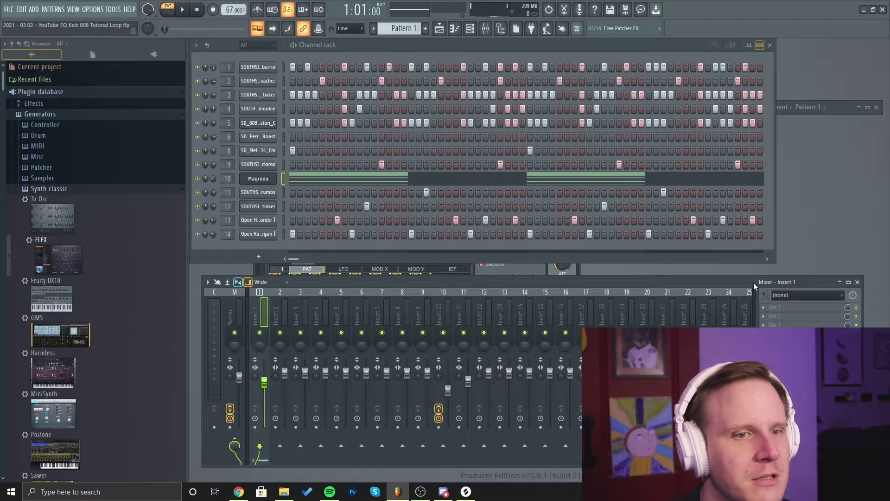
{"action": "left_click", "coordinate": [784, 310]}
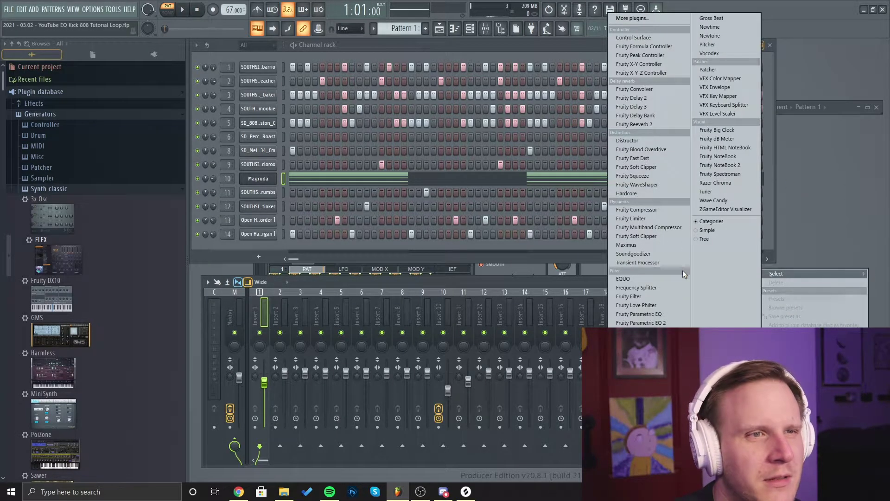
{"action": "left_click", "coordinate": [652, 323]}
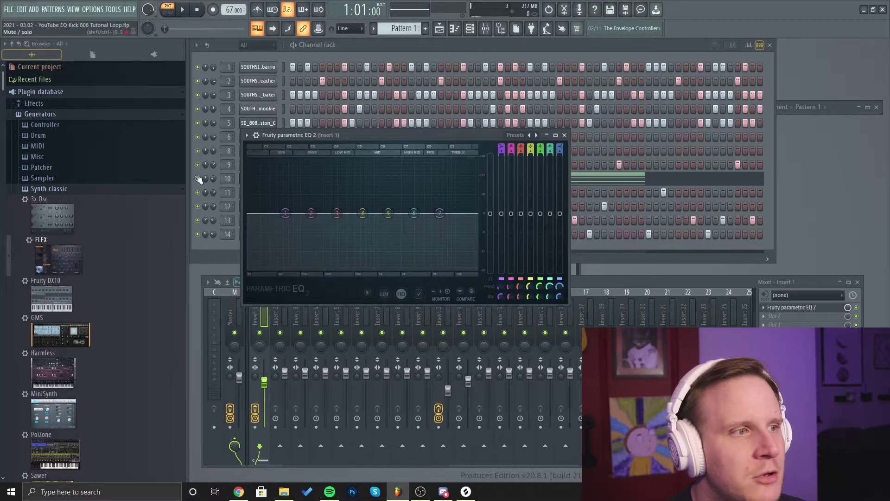
Play the pattern and examine the kick's low-frequency spectrum in Parametric EQ 2
{"action": "key", "text": "space"}
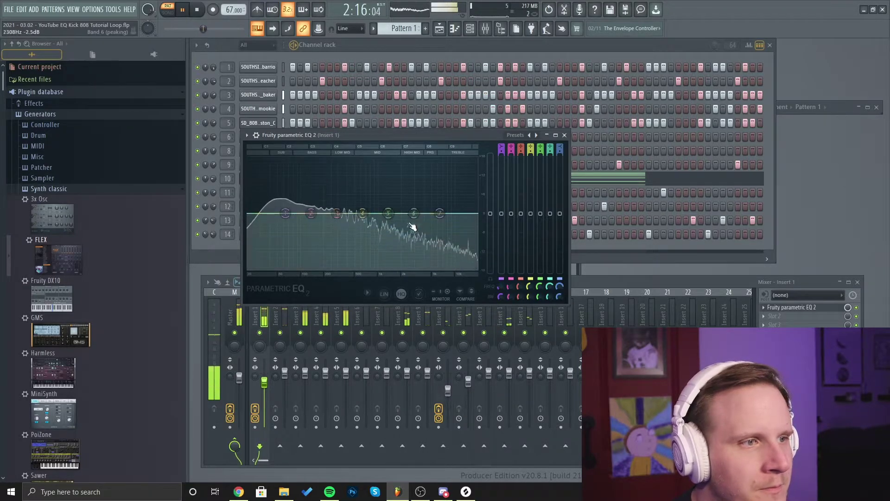
{"action": "key", "text": "space"}
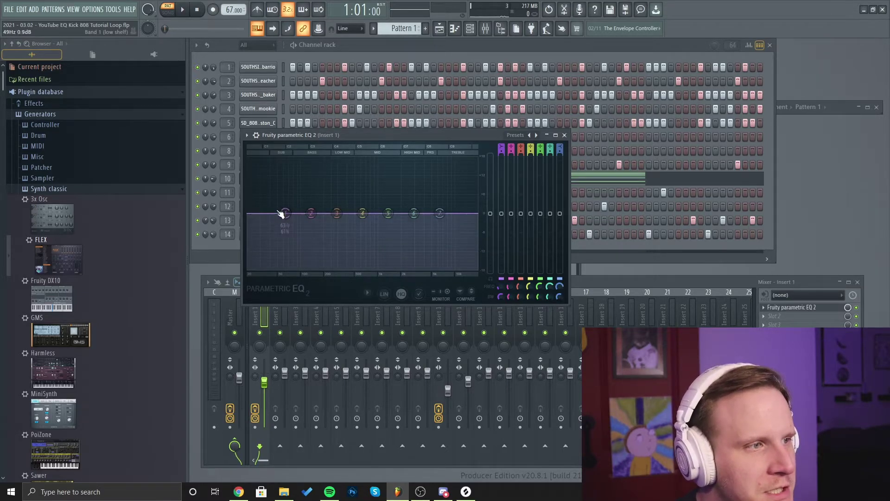
{"action": "key", "text": "space"}
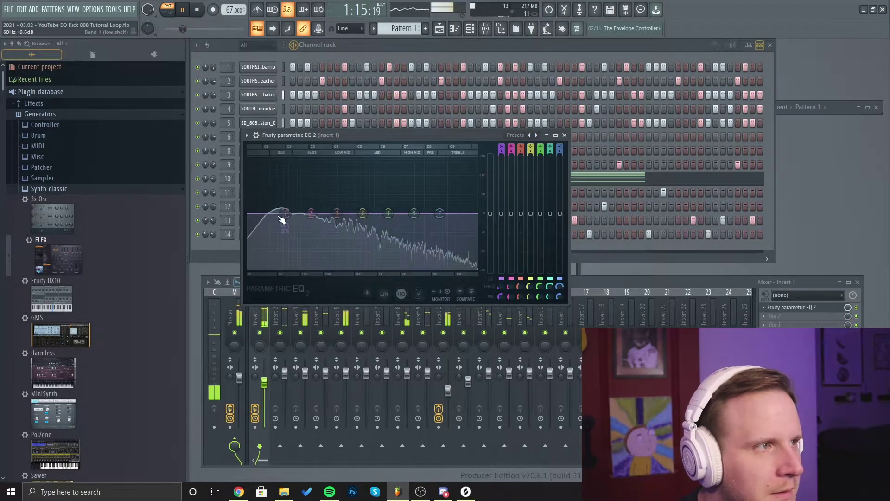
{"action": "key", "text": "space"}
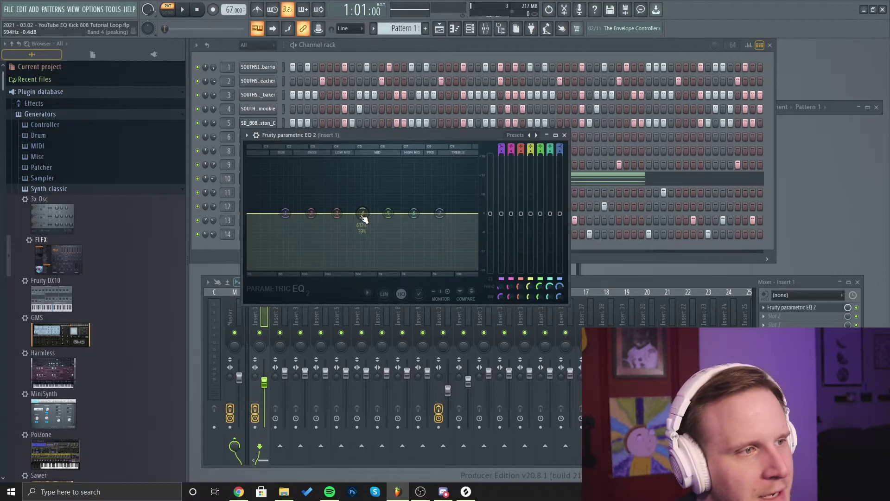
Boost EQ band 4 to about 10 dB at about 57 Hz while listening to the full pattern
{"action": "key", "text": "space"}
{"action": "left_click_drag", "start_coordinate": [364, 217], "coordinate": [282, 179]}
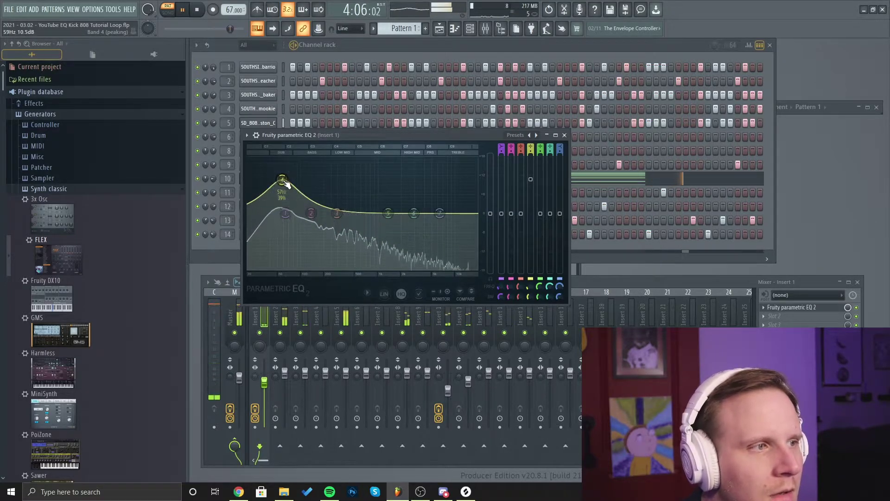
{"action": "key", "text": "space"}
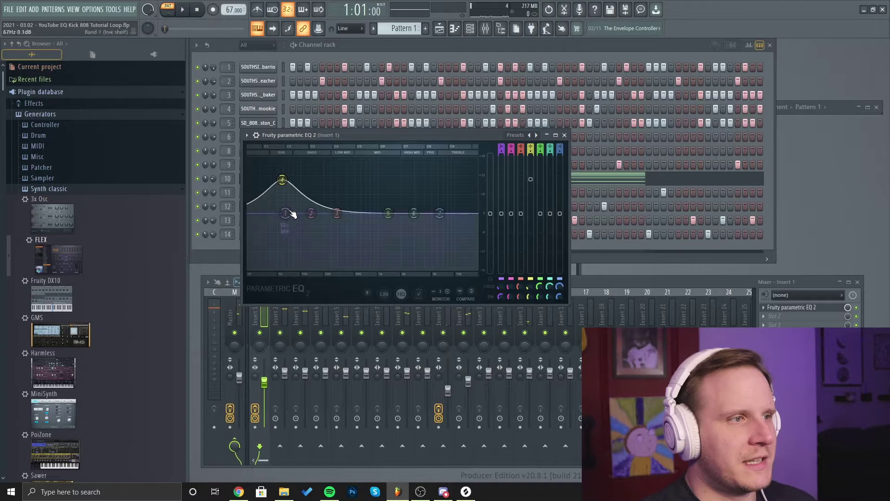
Solo the kick channel and shift EQ band 4 to 90 Hz at about 8 dB, auditioning the result
{"action": "right_click", "coordinate": [197, 68]}
{"action": "left_click", "coordinate": [213, 83]}
{"action": "left_click", "coordinate": [335, 303]}
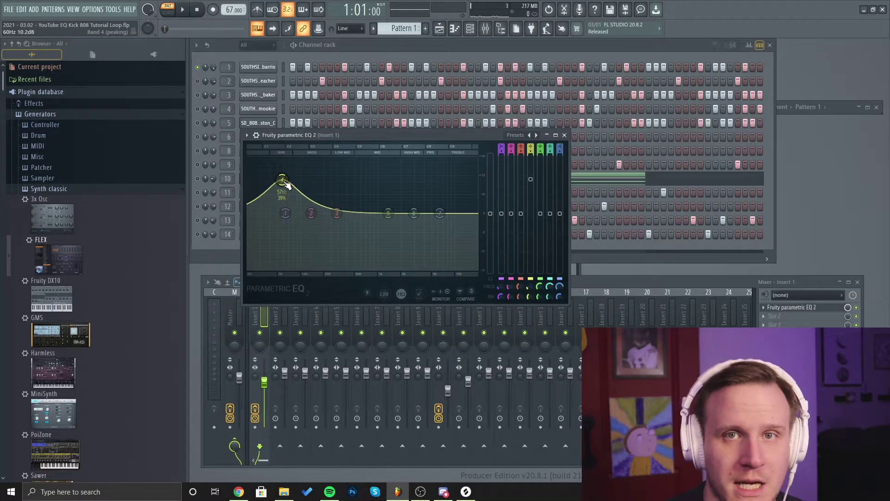
{"action": "mouse_move", "coordinate": [287, 185]}
{"action": "left_mouse_down"}
{"action": "mouse_move", "coordinate": [286, 204]}
{"action": "mouse_move", "coordinate": [301, 214]}
{"action": "mouse_move", "coordinate": [397, 191]}
{"action": "mouse_move", "coordinate": [391, 183]}
{"action": "mouse_move", "coordinate": [297, 187]}
{"action": "left_mouse_up"}
{"action": "key", "text": "space"}
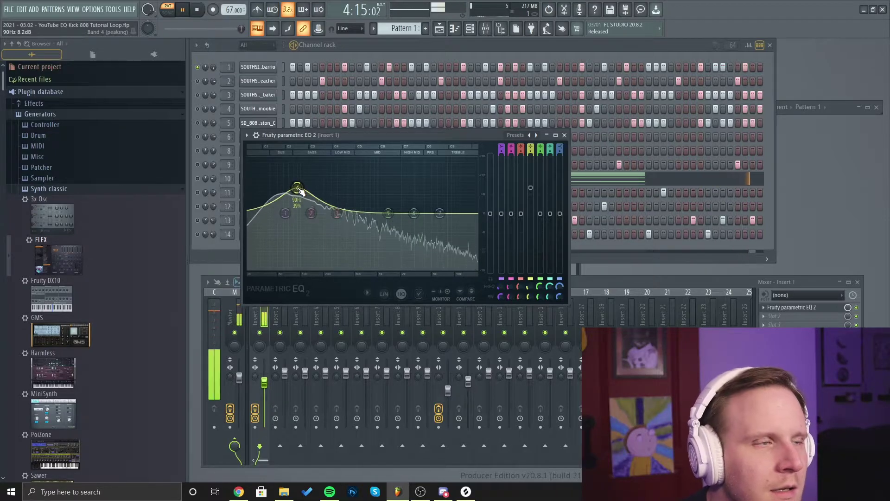
{"action": "key", "text": "space"}
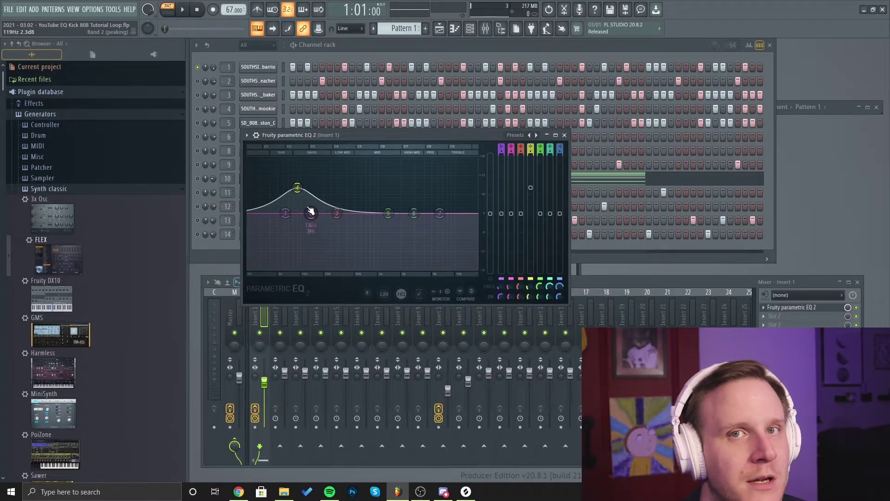
Reduce EQ band 4's gain to 2.8 dB and narrow its bandwidth to 6%
{"action": "left_click_drag", "start_coordinate": [310, 211], "coordinate": [311, 213]}
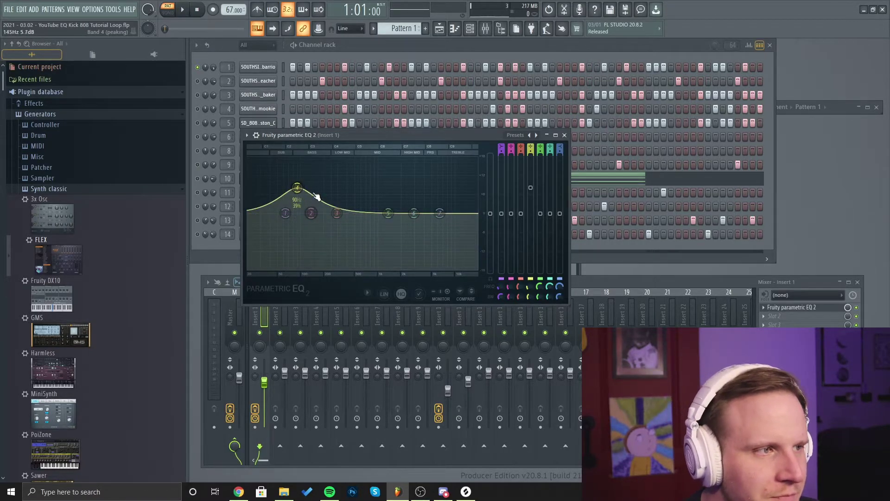
{"action": "left_click_drag", "start_coordinate": [531, 188], "coordinate": [531, 206]}
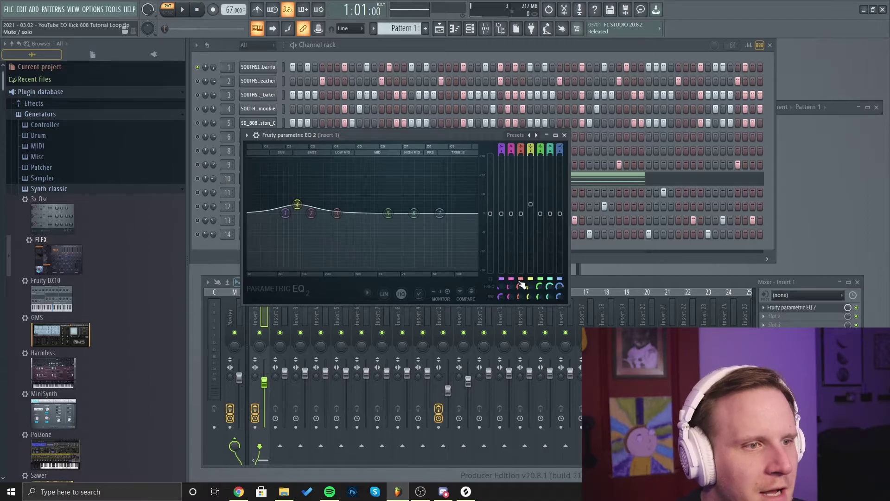
{"action": "left_click_drag", "start_coordinate": [527, 288], "coordinate": [528, 286]}
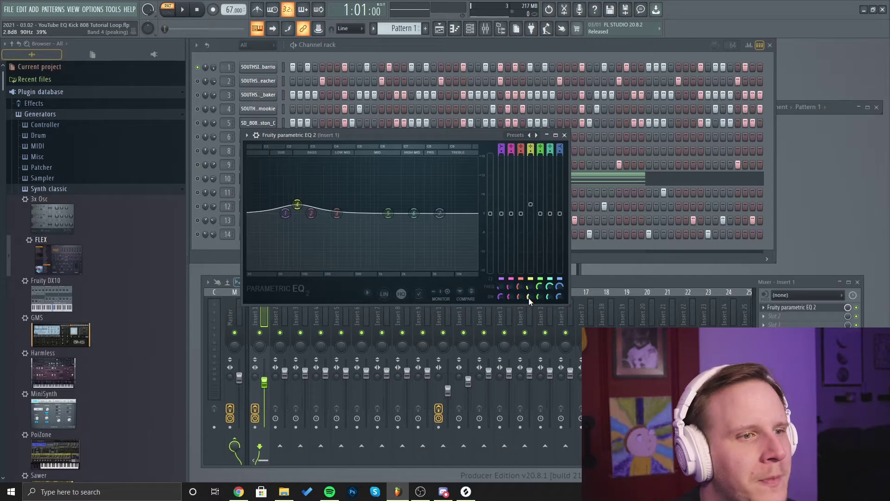
{"action": "mouse_move", "coordinate": [529, 296]}
{"action": "left_mouse_down"}
{"action": "mouse_move", "coordinate": [529, 308]}
{"action": "mouse_move", "coordinate": [528, 286]}
{"action": "mouse_move", "coordinate": [528, 303]}
{"action": "left_mouse_up"}
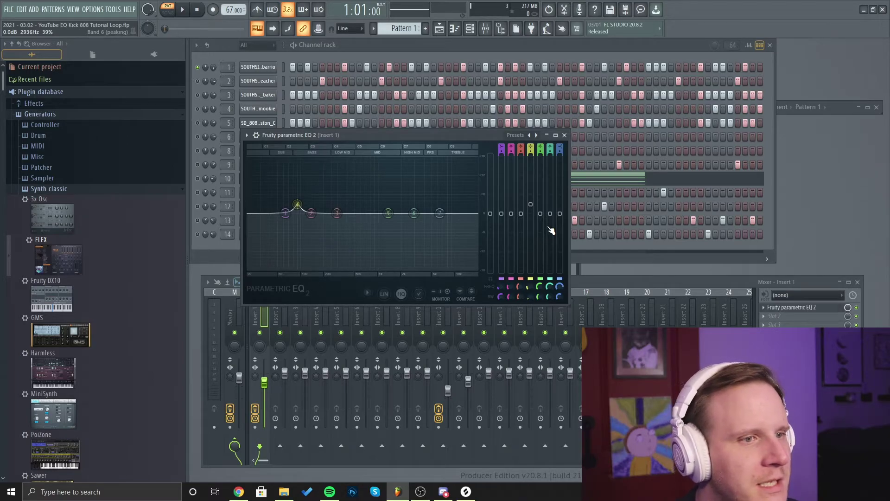
Play the kick, compare band 4 at 0 dB gain, and set its gain to 2.6 dB
{"action": "key", "text": "space"}
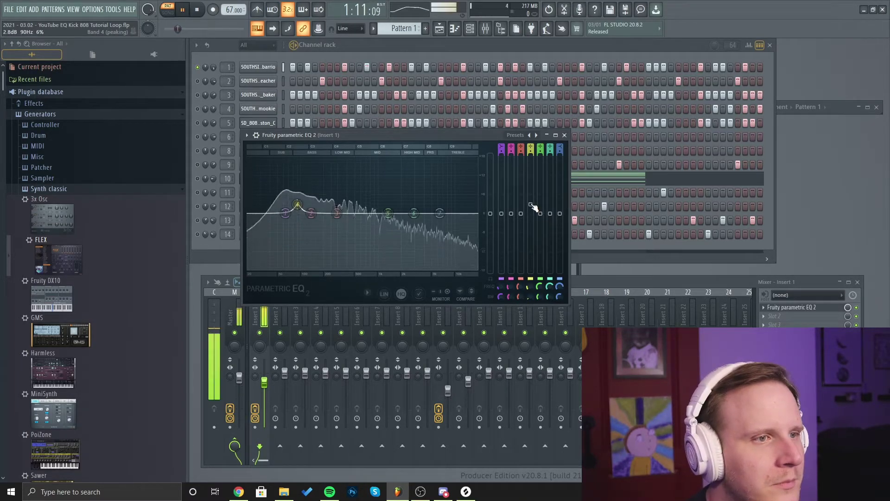
{"action": "left_click_drag", "start_coordinate": [532, 206], "coordinate": [532, 213]}
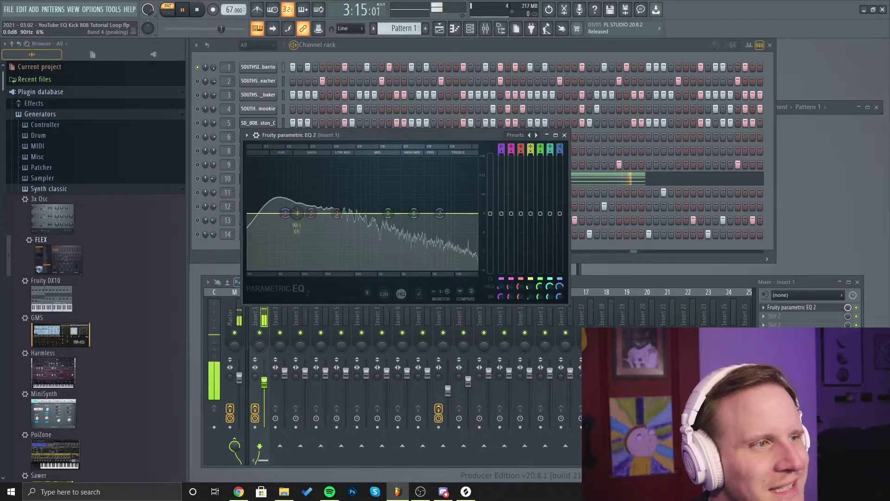
{"action": "left_click_drag", "start_coordinate": [531, 214], "coordinate": [530, 205]}
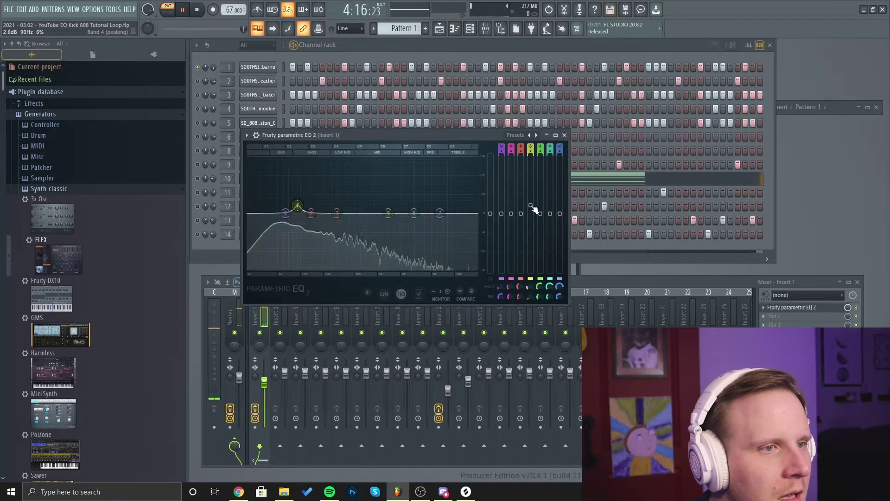
{"action": "key", "text": "space"}
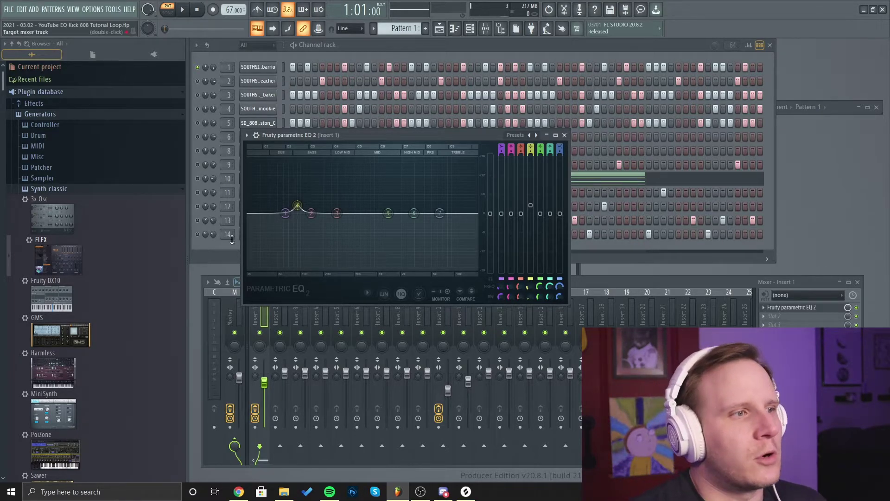
Unmute the 808 on channel 5 and play it together with the equalized kick
{"action": "left_click", "coordinate": [197, 124]}
{"action": "key", "text": "space"}
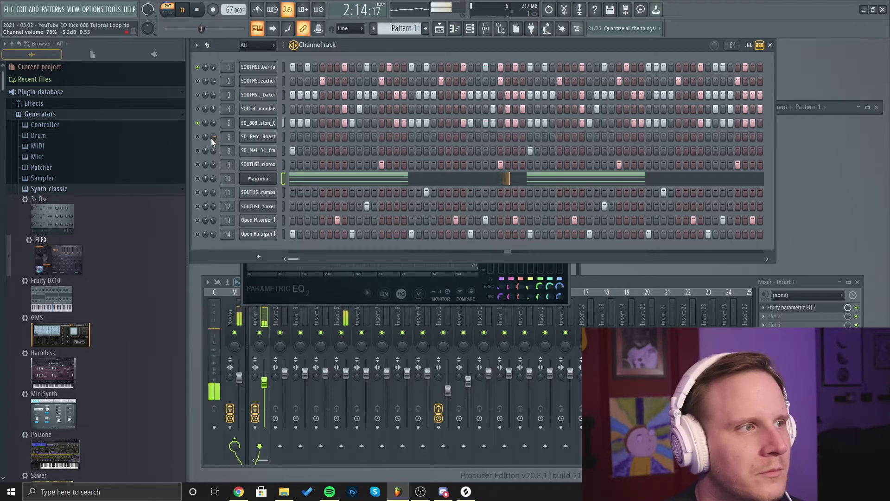
{"action": "key", "text": "space"}
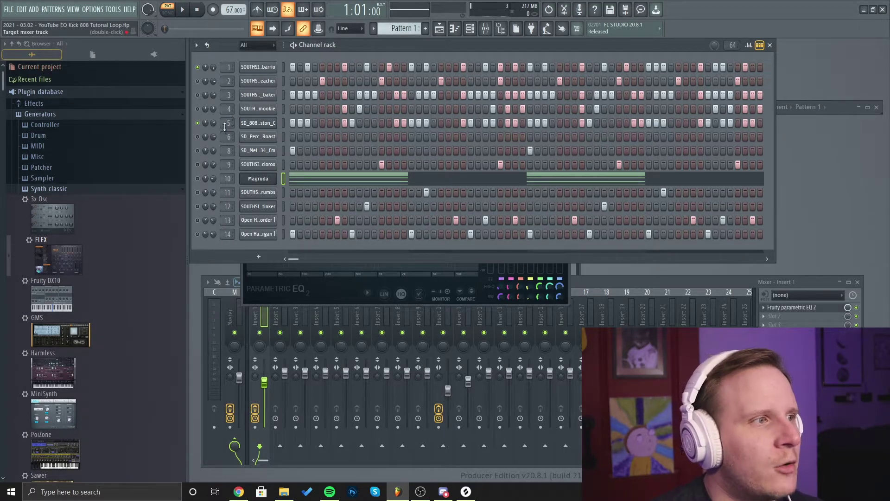
Select the 808's mixer track, Insert 5, and load Fruity Parametric EQ 2 into its first effect slot
{"action": "scroll", "coordinate": [227, 123], "scroll_direction": "up", "scroll_amount": 4}
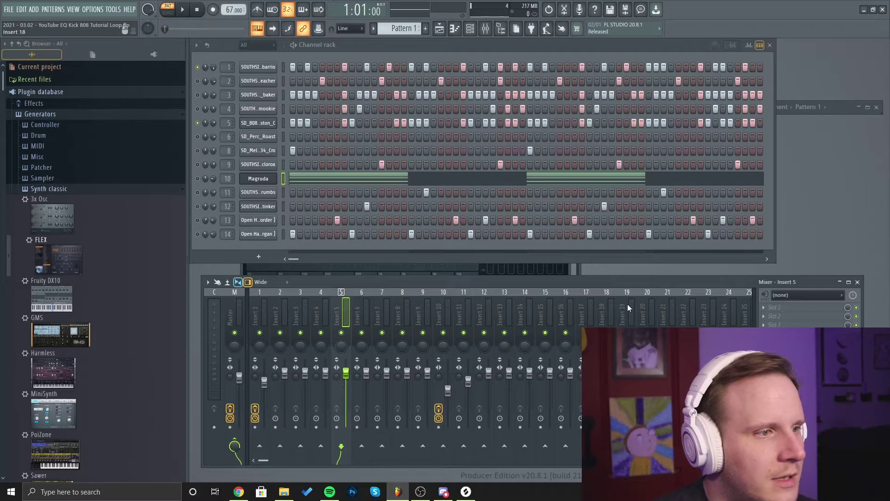
{"action": "left_click", "coordinate": [780, 312]}
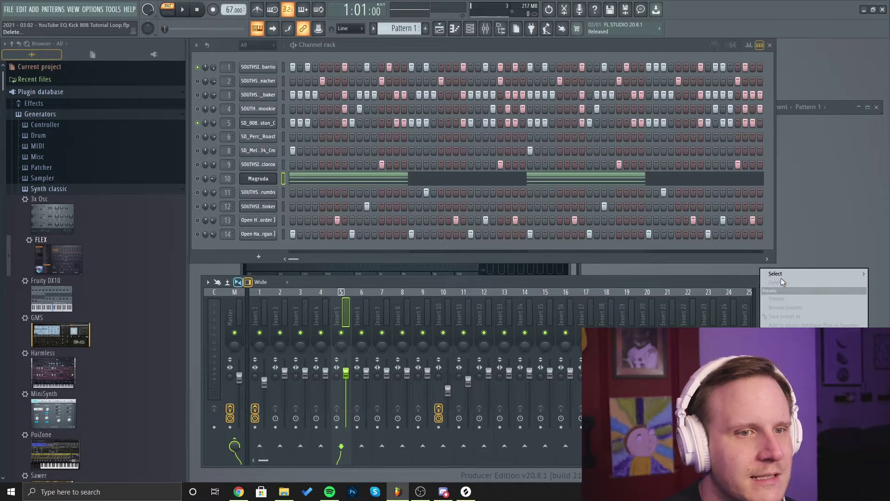
{"action": "mouse_move", "coordinate": [781, 274]}
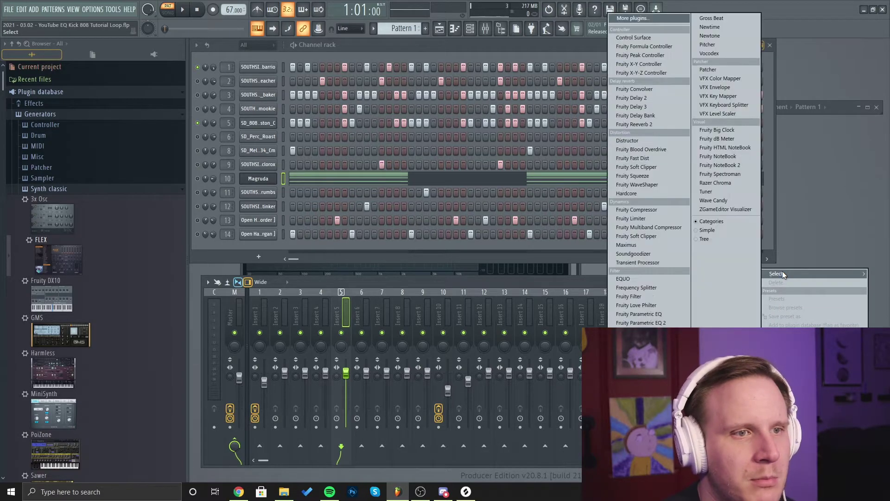
{"action": "left_click", "coordinate": [641, 323]}
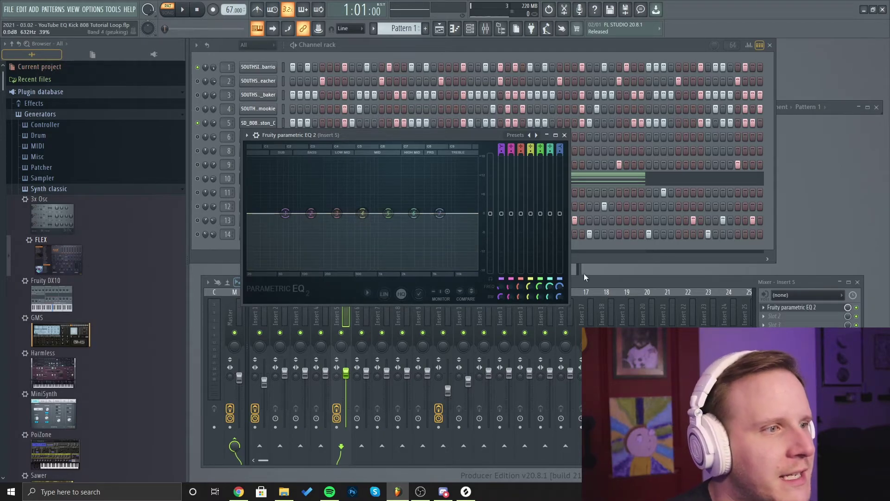
Cut the 808 at 90 Hz with EQ band 4 at -2.6 dB and a narrow bandwidth, and audition it with the kick
{"action": "left_click_drag", "start_coordinate": [530, 288], "coordinate": [530, 325]}
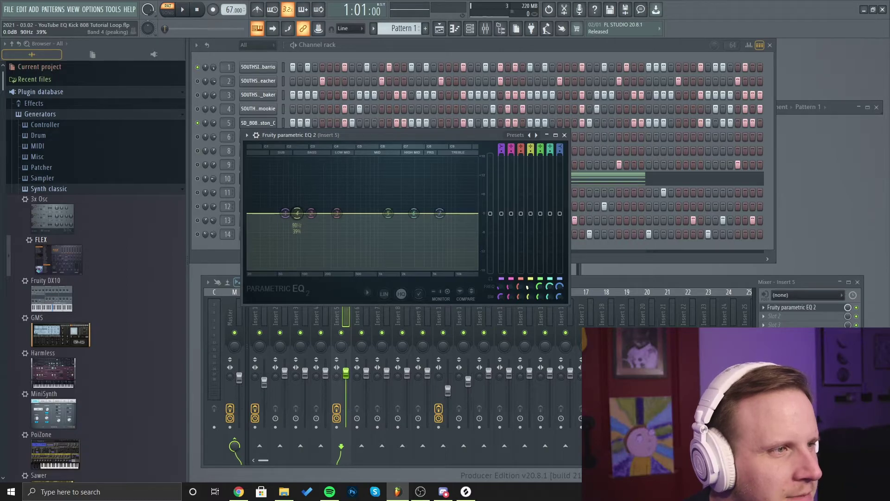
{"action": "left_click_drag", "start_coordinate": [530, 325], "coordinate": [530, 288]}
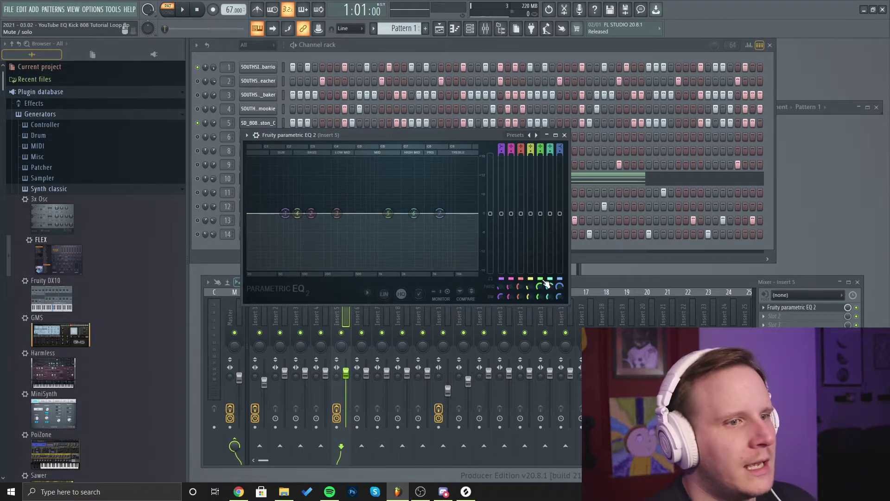
{"action": "left_click_drag", "start_coordinate": [530, 213], "coordinate": [530, 221]}
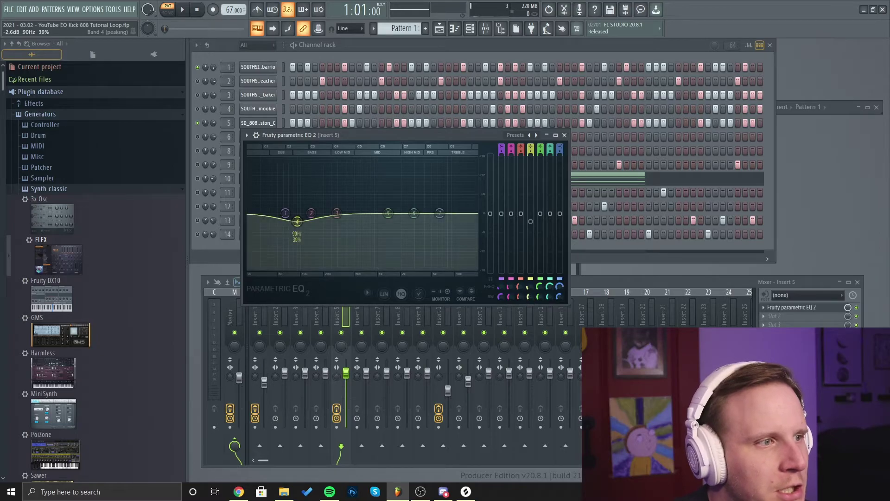
{"action": "scroll", "coordinate": [298, 221], "scroll_direction": "down", "scroll_amount": 3}
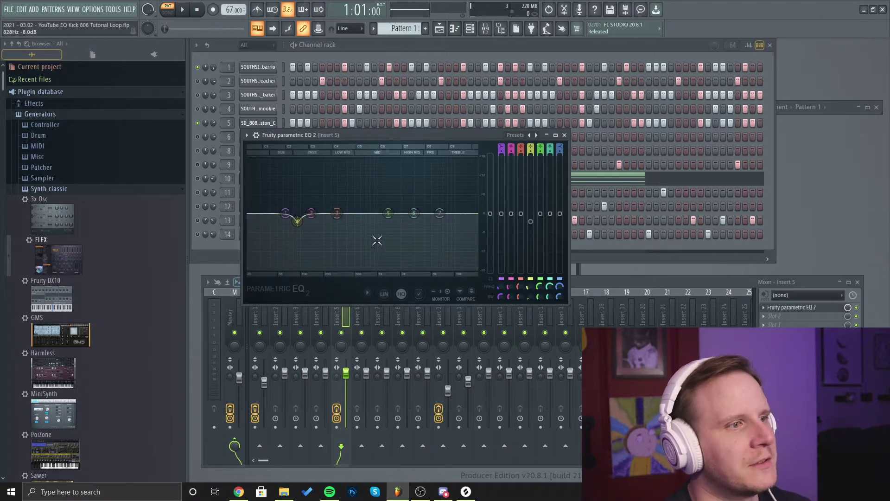
{"action": "key", "text": "space"}
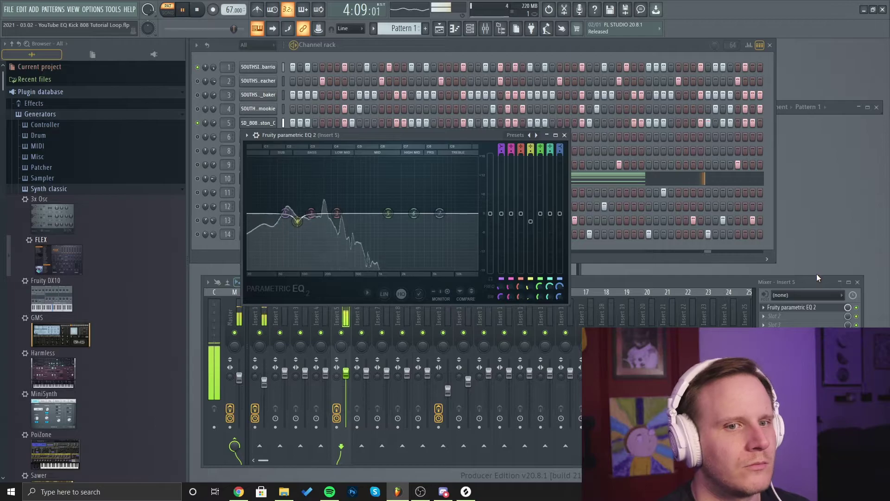
{"action": "left_click", "coordinate": [198, 10]}
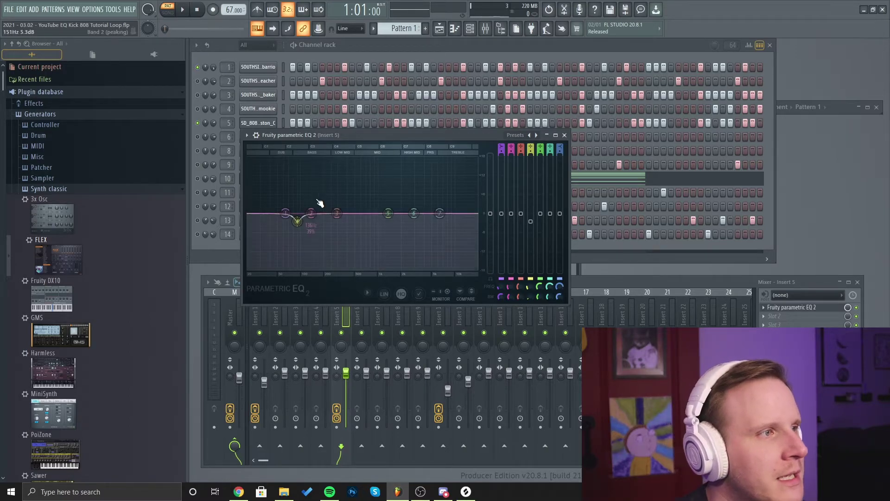
Unmute all channels and play the full loop with the kick and 808 equalized
{"action": "right_click", "coordinate": [197, 68]}
{"action": "key", "text": "Escape"}
{"action": "right_click", "coordinate": [197, 67]}
{"action": "key", "text": "Escape"}
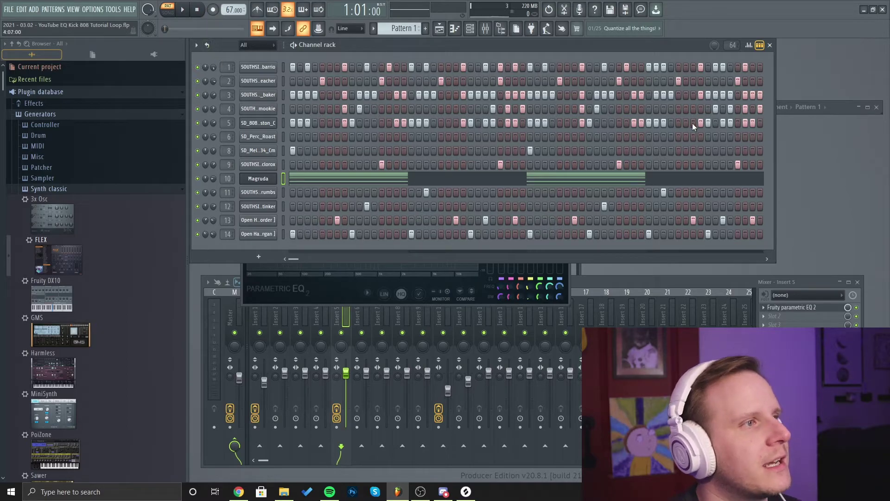
{"action": "key", "text": "space"}
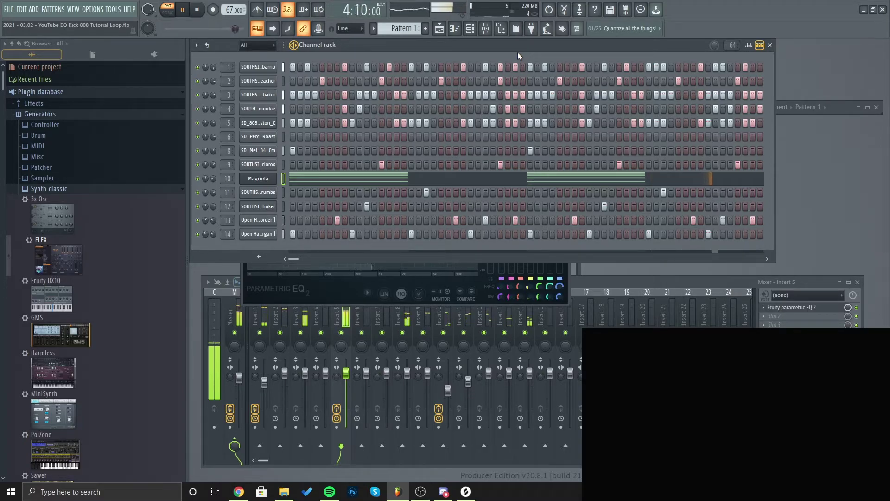
{"action": "left_click", "coordinate": [198, 9]}
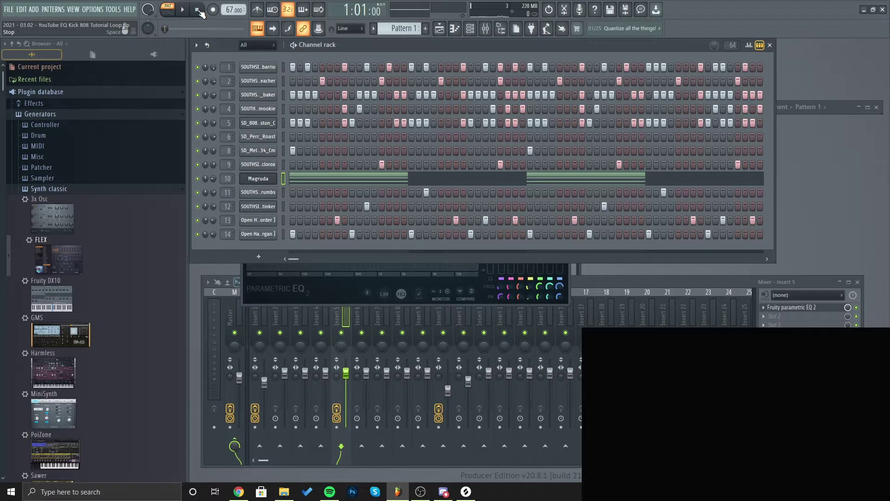
Open the kick's EQ on Insert 1, shift band 3 down to 41 Hz, and start the loop
{"action": "left_click", "coordinate": [229, 67]}
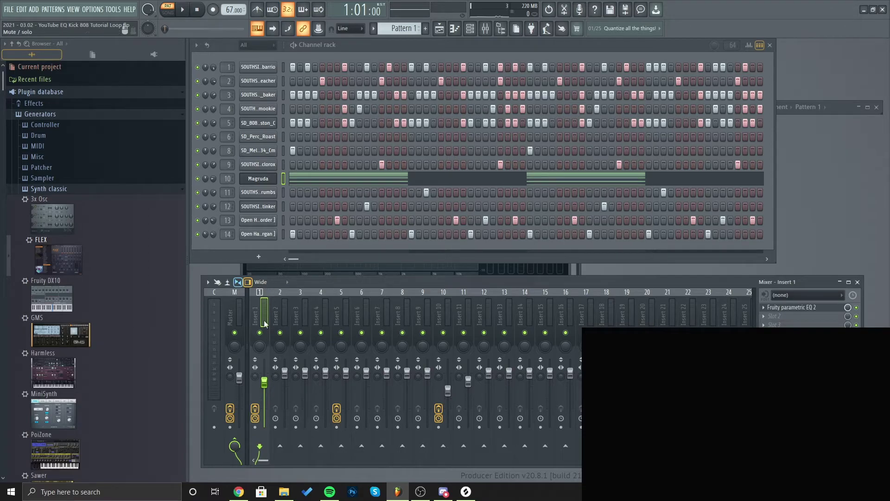
{"action": "left_click", "coordinate": [805, 307]}
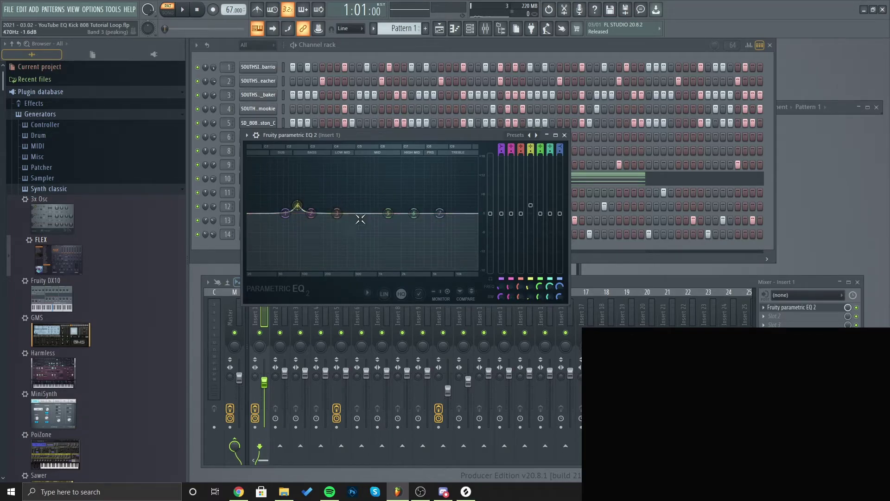
{"action": "left_click_drag", "start_coordinate": [337, 213], "coordinate": [271, 214]}
{"action": "key", "text": "space"}
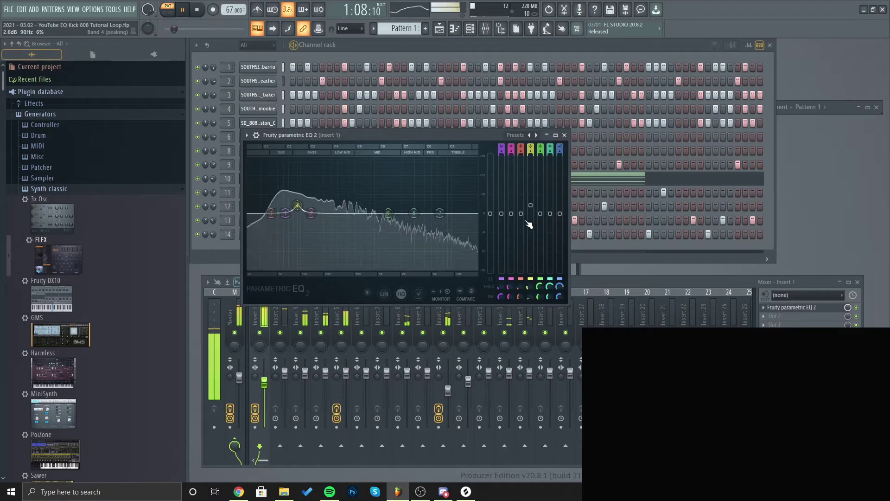
Raise the kick's EQ band 3 gain to 3.3 dB, stop playback, and narrow the band's bandwidth
{"action": "left_click_drag", "start_coordinate": [521, 214], "coordinate": [521, 203]}
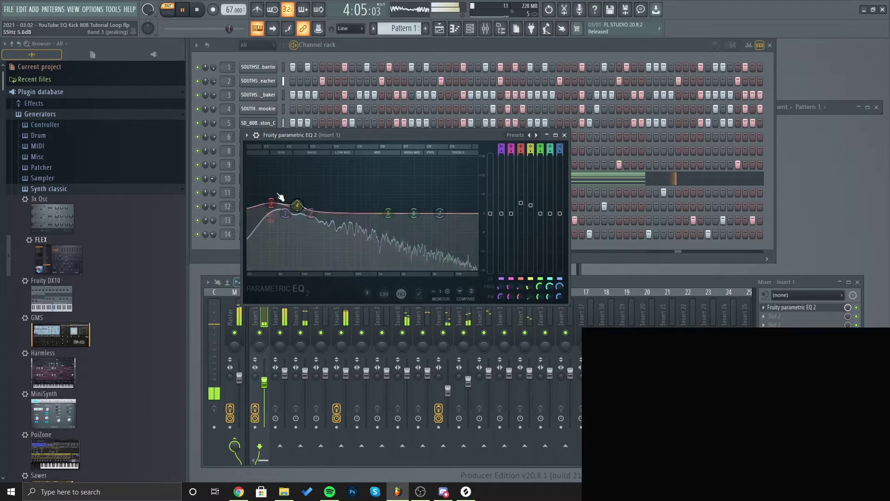
{"action": "key", "text": "space"}
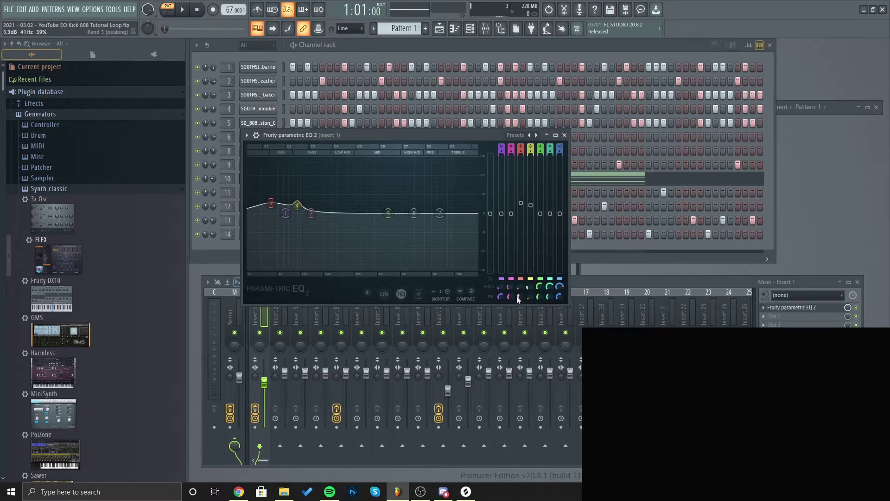
{"action": "mouse_move", "coordinate": [522, 296]}
{"action": "left_mouse_down"}
{"action": "mouse_move", "coordinate": [521, 313]}
{"action": "mouse_move", "coordinate": [521, 301]}
{"action": "left_mouse_up"}
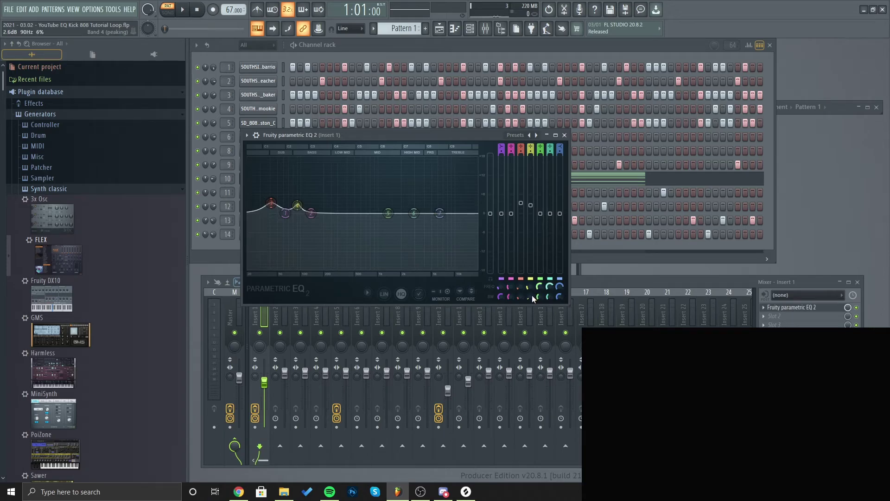
{"action": "left_click_drag", "start_coordinate": [518, 296], "coordinate": [519, 303]}
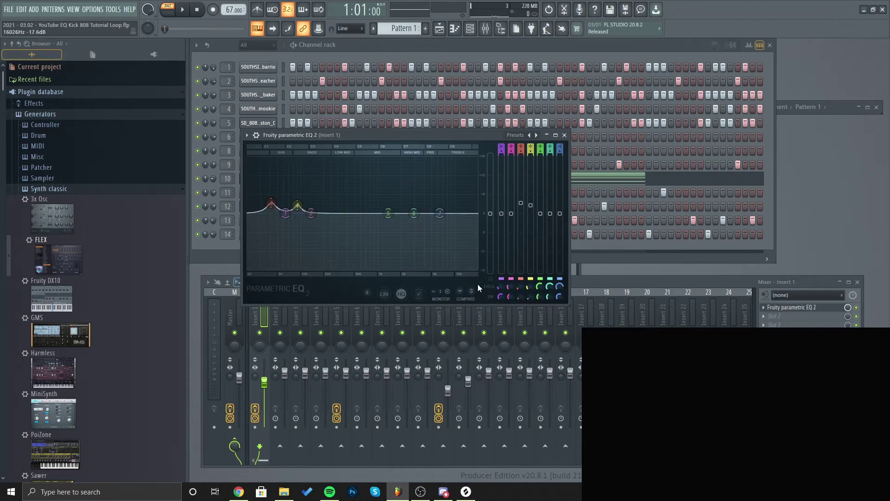
In the 808's EQ on Insert 5, boost band 3 at 47 Hz by 2.7 dB and narrow its bandwidth
{"action": "left_click", "coordinate": [344, 320]}
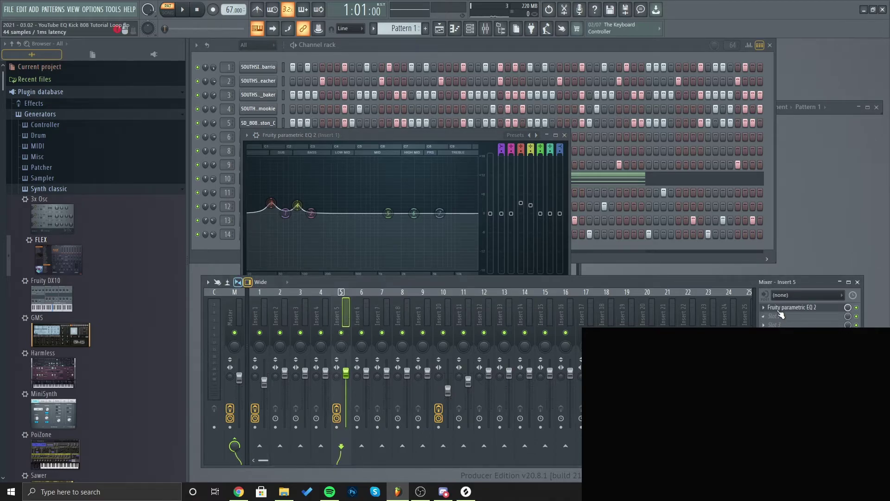
{"action": "left_click", "coordinate": [783, 310]}
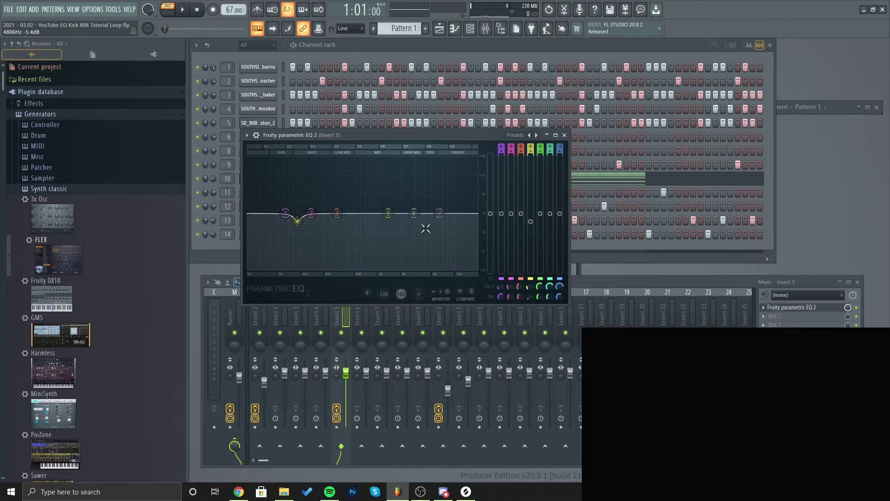
{"action": "left_click_drag", "start_coordinate": [338, 213], "coordinate": [276, 213]}
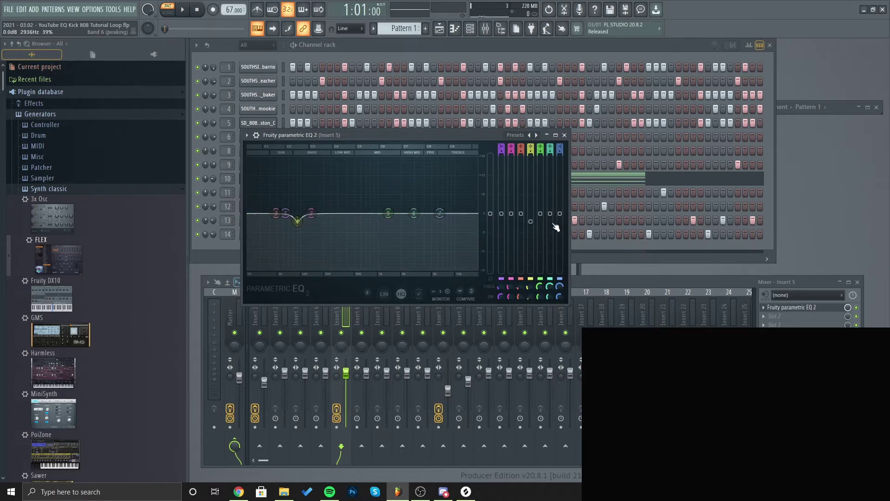
{"action": "left_click_drag", "start_coordinate": [523, 216], "coordinate": [521, 206]}
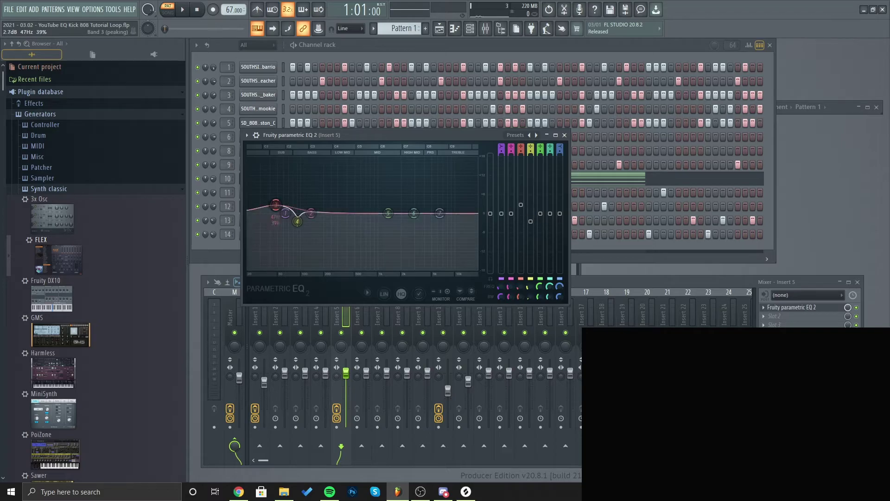
{"action": "left_click_drag", "start_coordinate": [526, 296], "coordinate": [526, 301]}
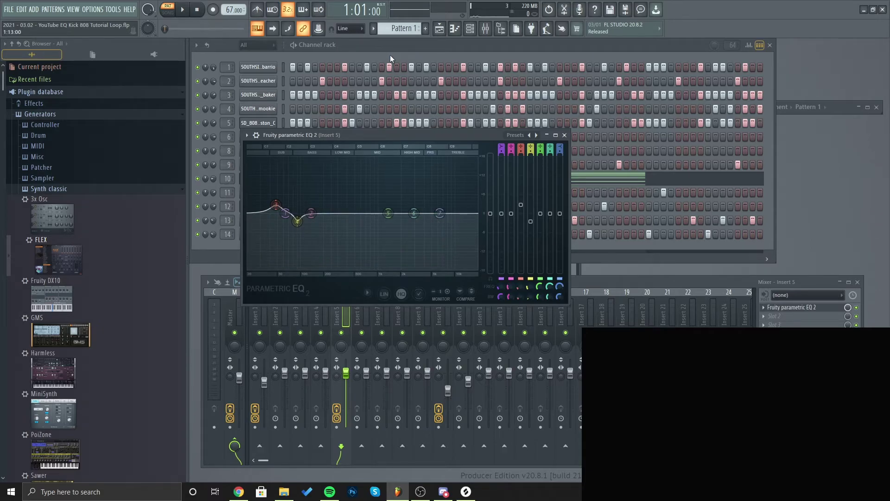
Play the full loop to audition the 808's low-end boost, and stop playback
{"action": "key", "text": "space"}
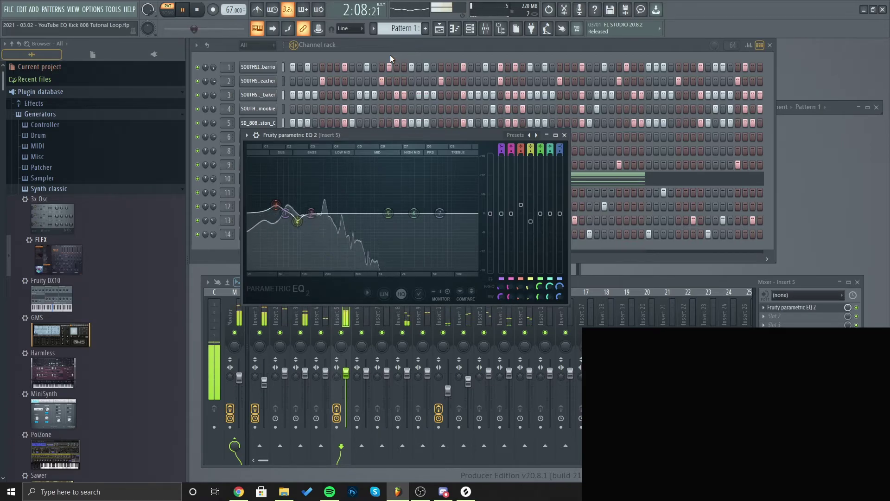
{"action": "left_click_drag", "start_coordinate": [276, 205], "coordinate": [276, 202]}
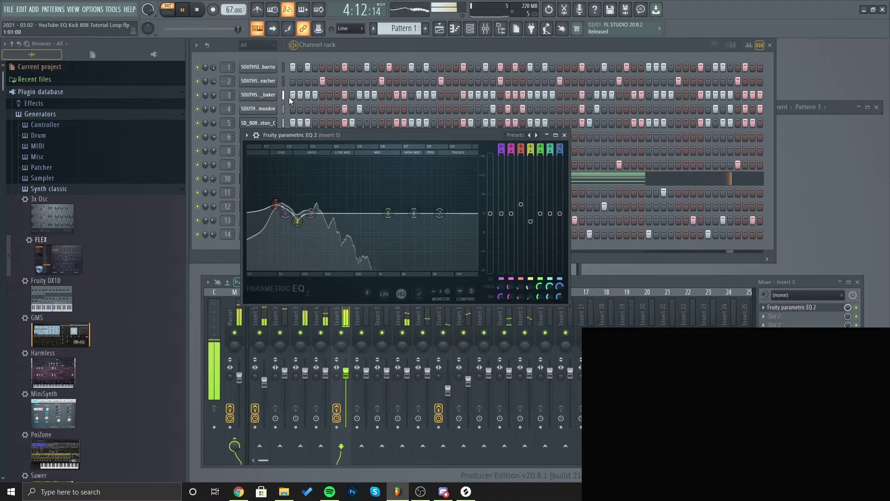
{"action": "key", "text": "space"}
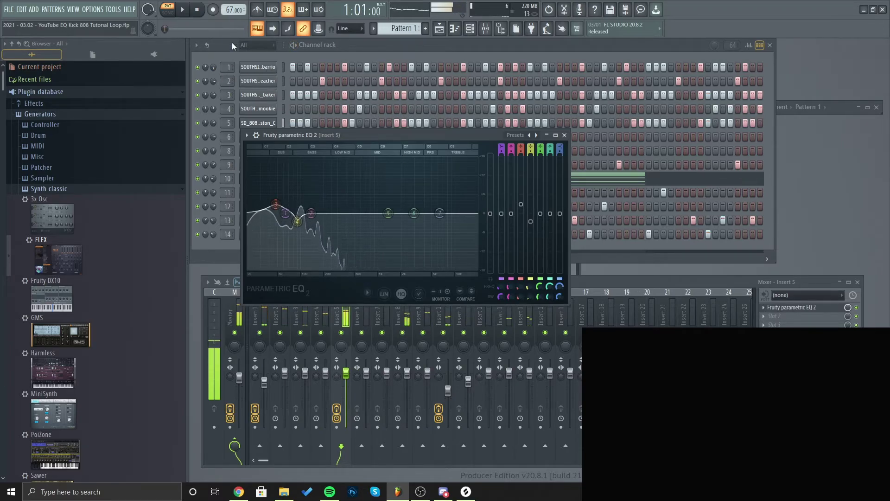
{"action": "left_click", "coordinate": [201, 12]}
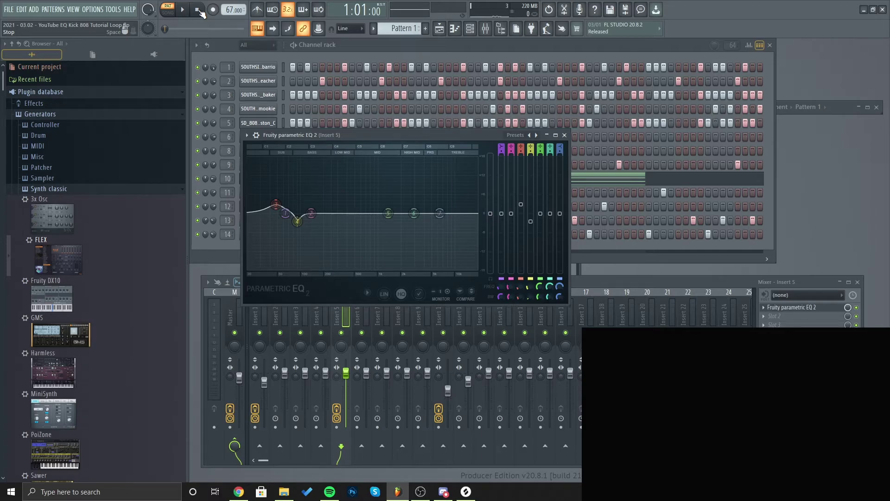
Mute everything except the kick and the 808, and play them together with the 808's EQ in view
{"action": "right_click", "coordinate": [202, 68]}
{"action": "left_click", "coordinate": [216, 73]}
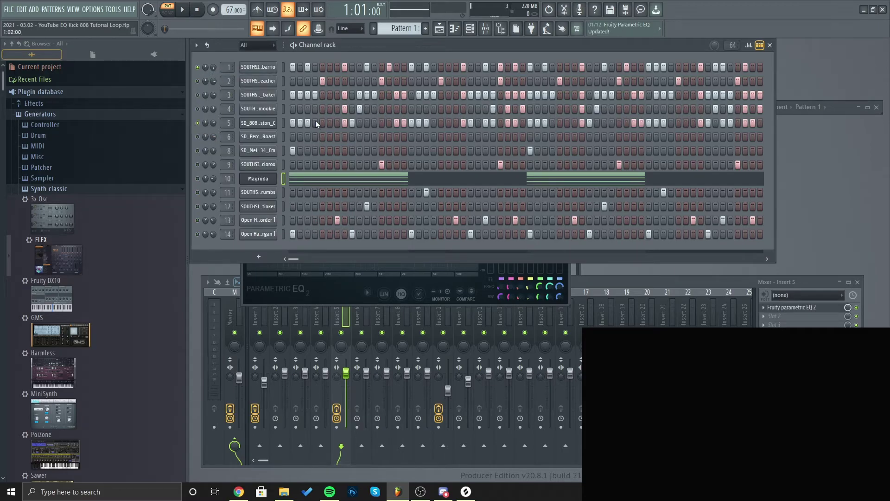
{"action": "key", "text": "space"}
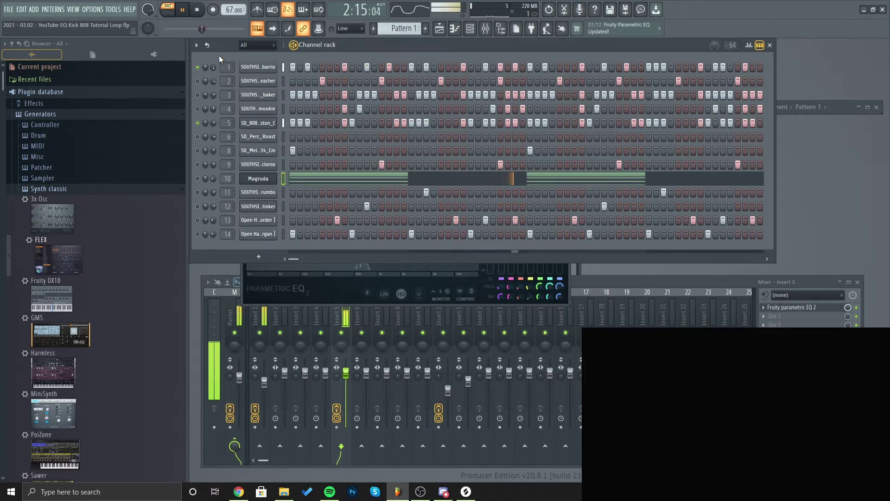
{"action": "left_click", "coordinate": [352, 293]}
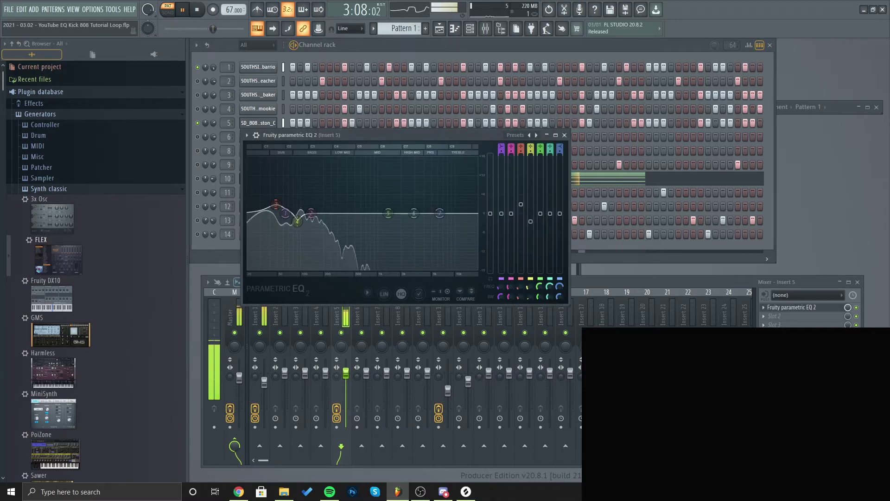
{"action": "key", "text": "space"}
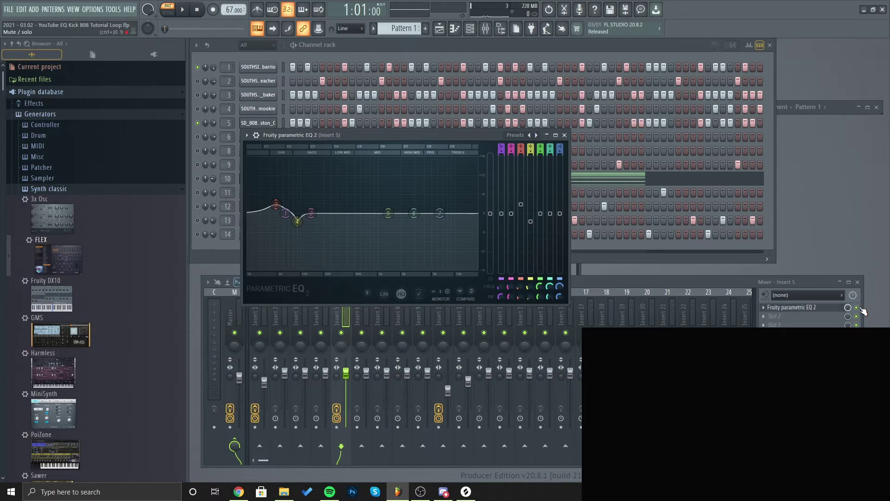
Bypass the EQs on Insert 1 and Insert 5, play the kick and 808 together without them, and stop playback
{"action": "left_click", "coordinate": [627, 285]}
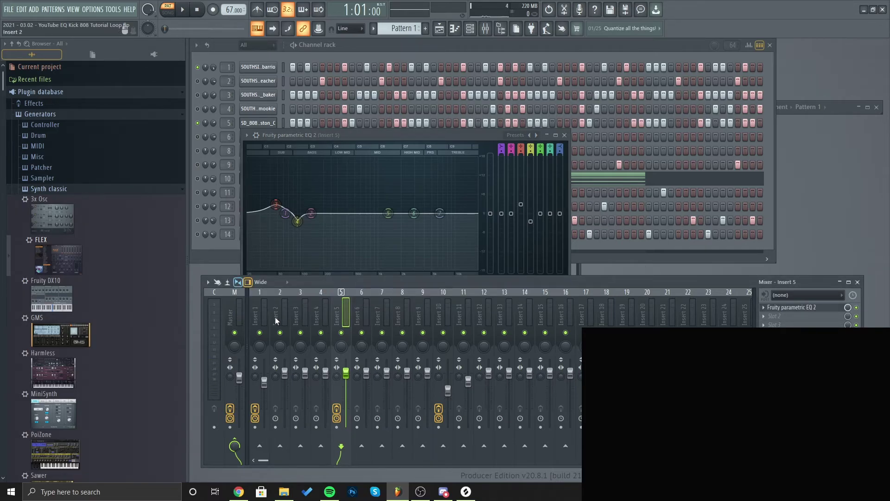
{"action": "left_click", "coordinate": [254, 314]}
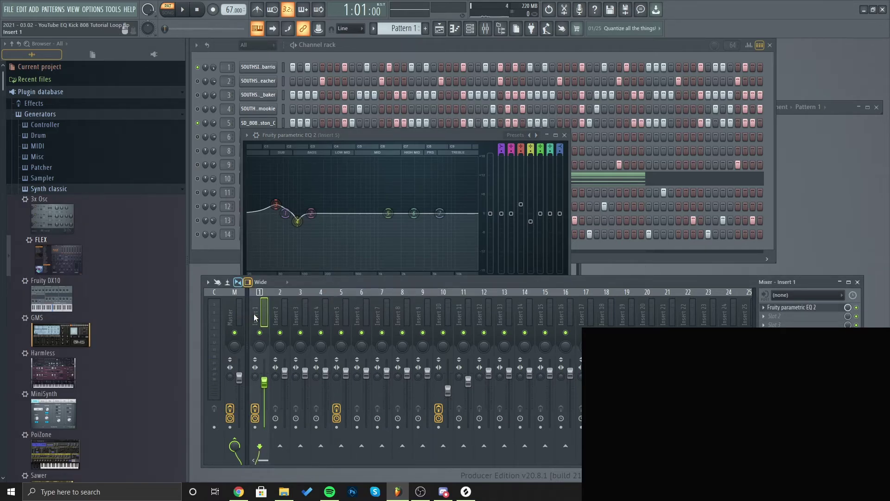
{"action": "left_click", "coordinate": [339, 317]}
{"action": "key", "text": "space"}
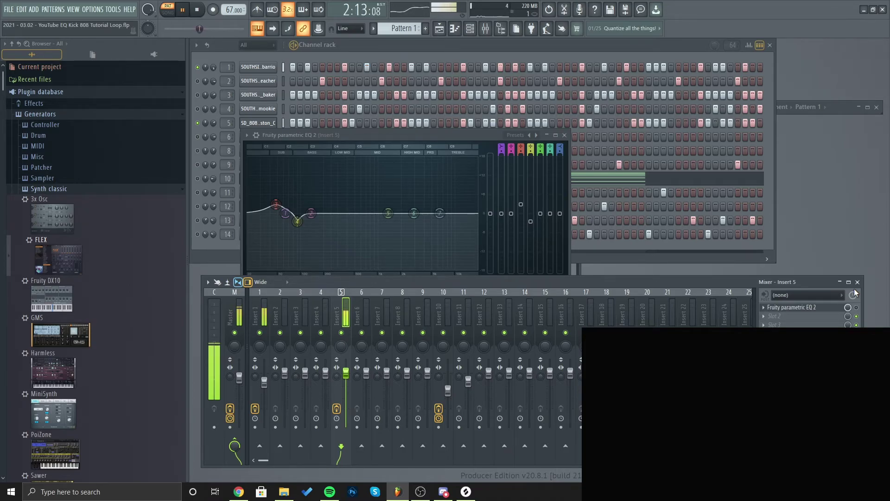
{"action": "key", "text": "space"}
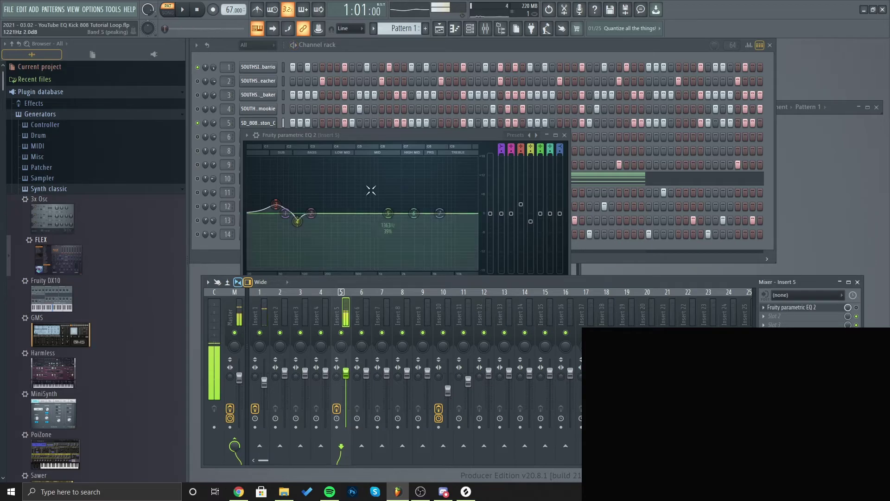
Re-enable the EQs on Insert 5 and Insert 1, play the kick and 808 with them active, and stop playback
{"action": "left_click", "coordinate": [856, 308]}
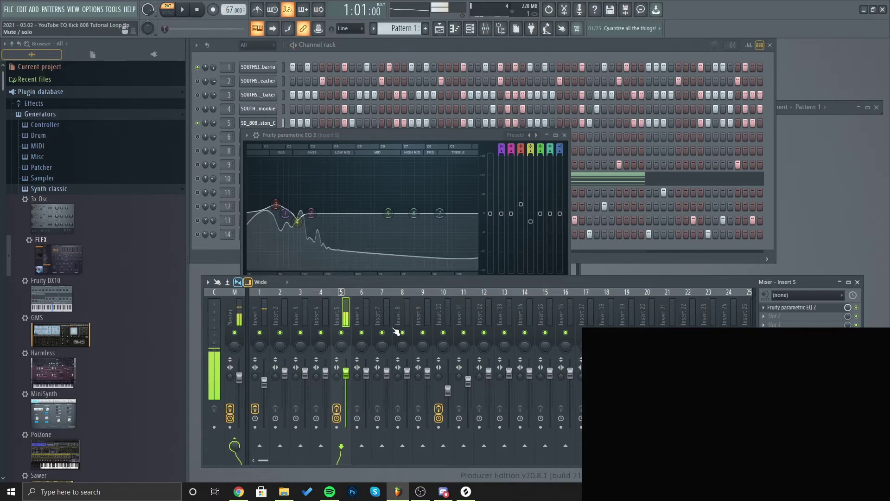
{"action": "left_click", "coordinate": [260, 316]}
{"action": "key", "text": "space"}
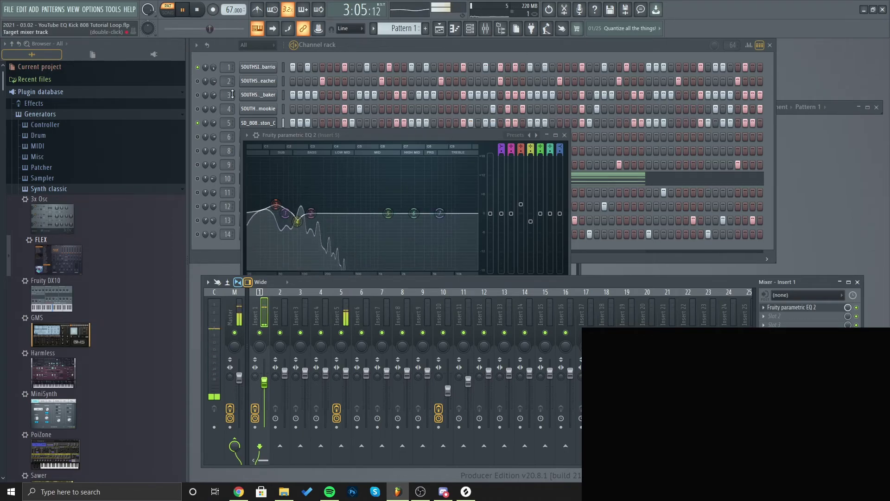
{"action": "left_click", "coordinate": [199, 10]}
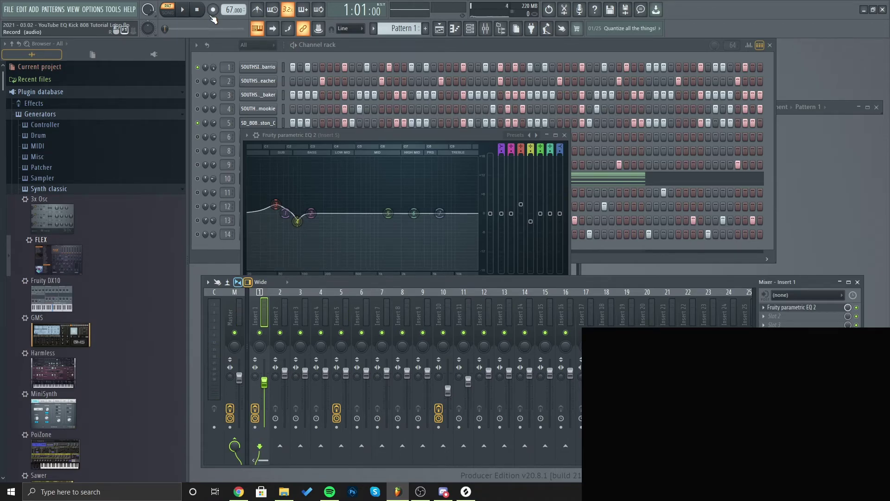
Unmute all channels in the channel rack and bypass the kick's EQ on Insert 1
{"action": "right_click", "coordinate": [198, 67]}
{"action": "left_click", "coordinate": [209, 74]}
{"action": "right_click", "coordinate": [198, 68]}
{"action": "left_click", "coordinate": [218, 73]}
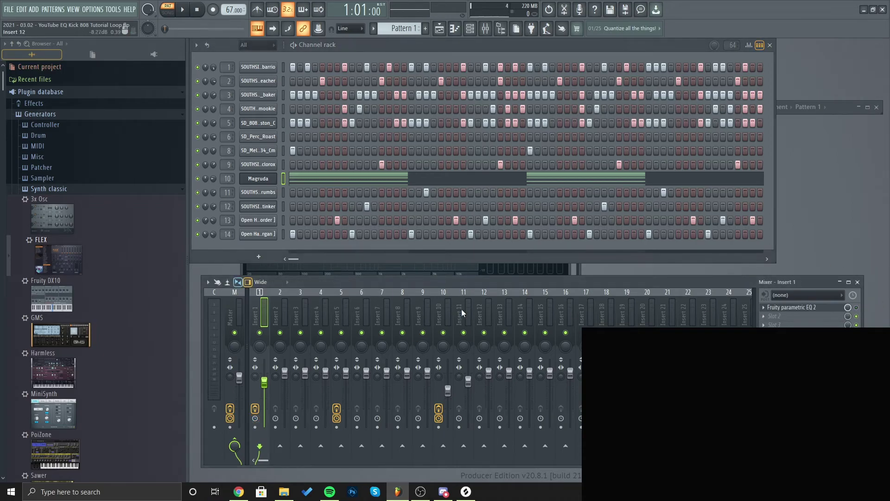
Bypass the 808's EQ on Insert 5 and play the full loop, re-enabling both EQs during playback to compare
{"action": "left_click", "coordinate": [342, 316]}
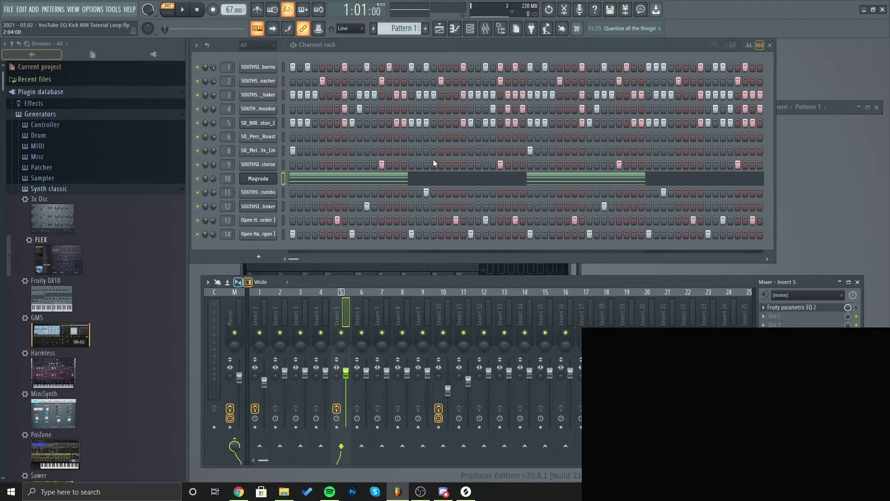
{"action": "key", "text": "space"}
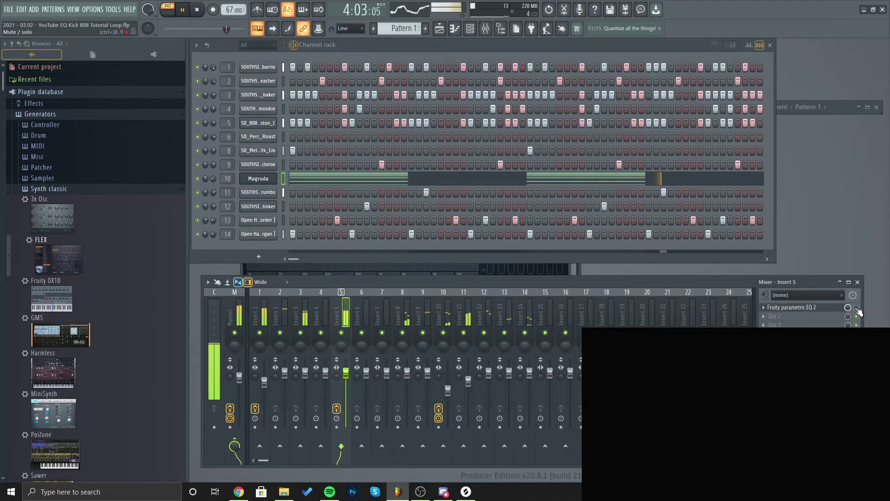
{"action": "key", "text": "Left"}
{"action": "key", "text": "Left"}
{"action": "key", "text": "Left"}
{"action": "key", "text": "Left"}
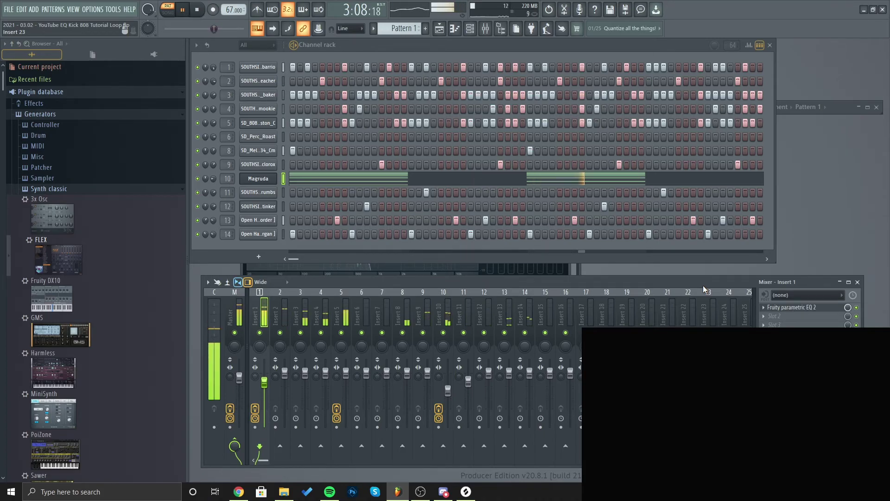
Mute channels 8 and 10 (Magruda) to hear the loop without them, and stop playback
{"action": "left_click", "coordinate": [198, 179]}
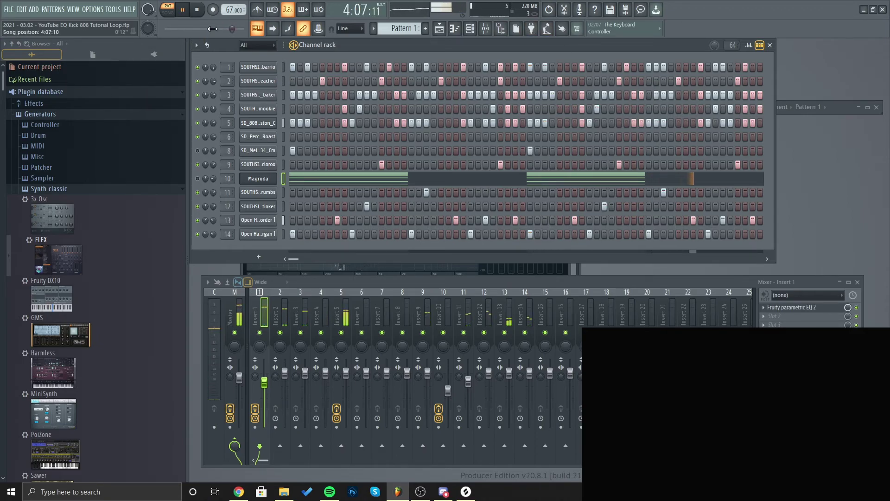
{"action": "left_click", "coordinate": [199, 11]}
{"action": "left_click", "coordinate": [199, 11]}
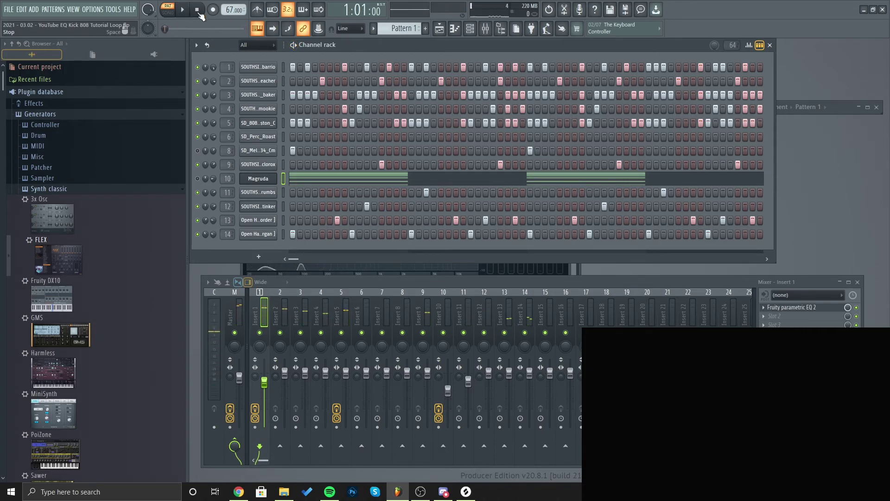